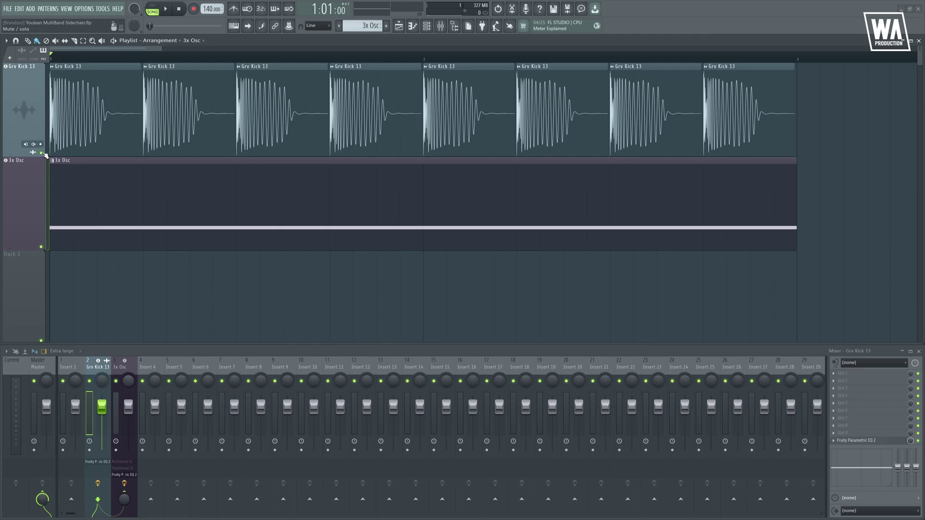
Step: Solo the Grv Kick 13, then the 3x Osc track, and preview its live spectrum in Parametric EQ 2
right_click(41, 153)
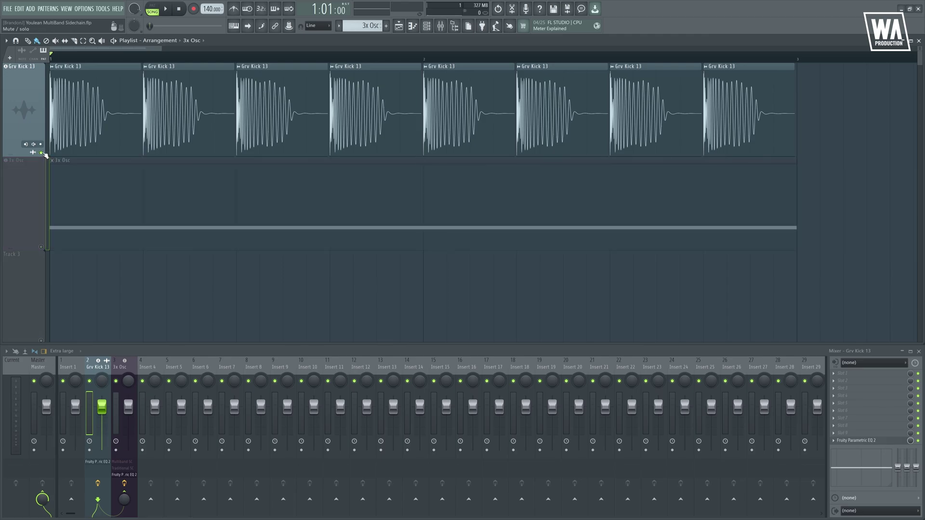
right_click(42, 247)
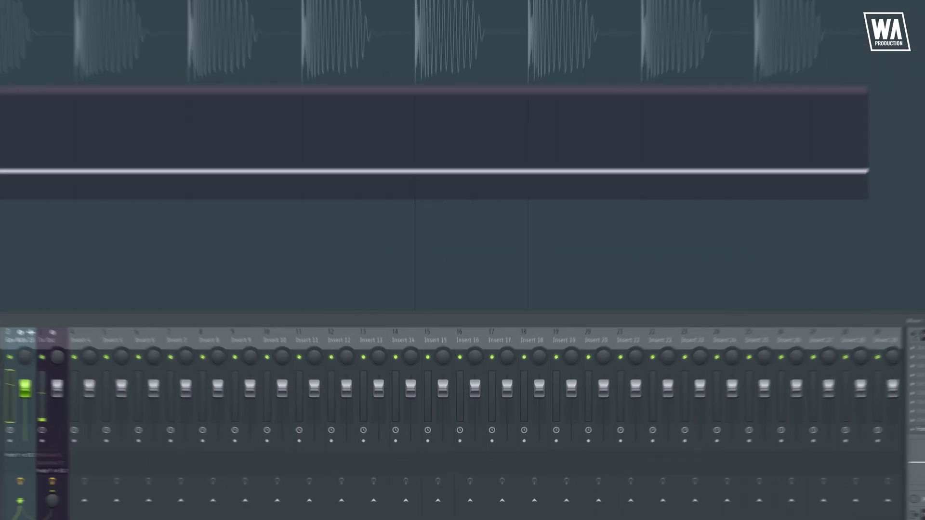
click(124, 474)
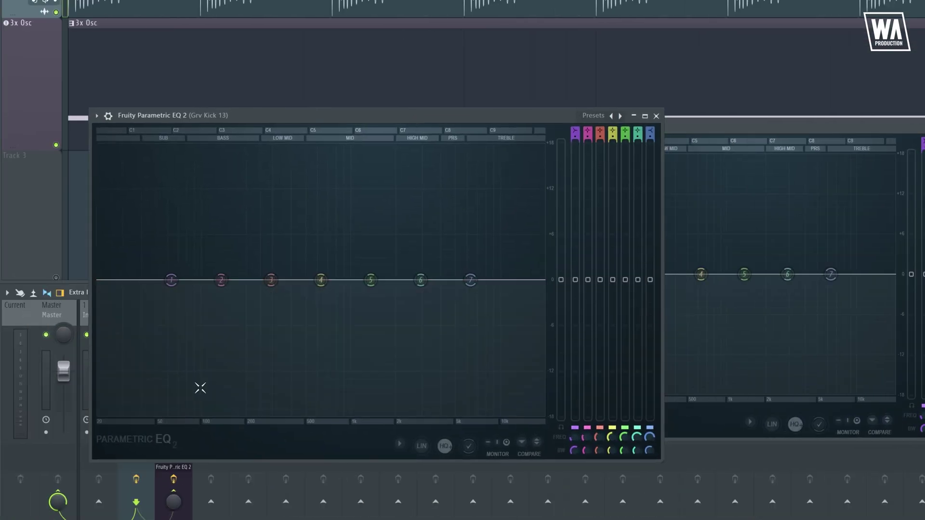
key(space)
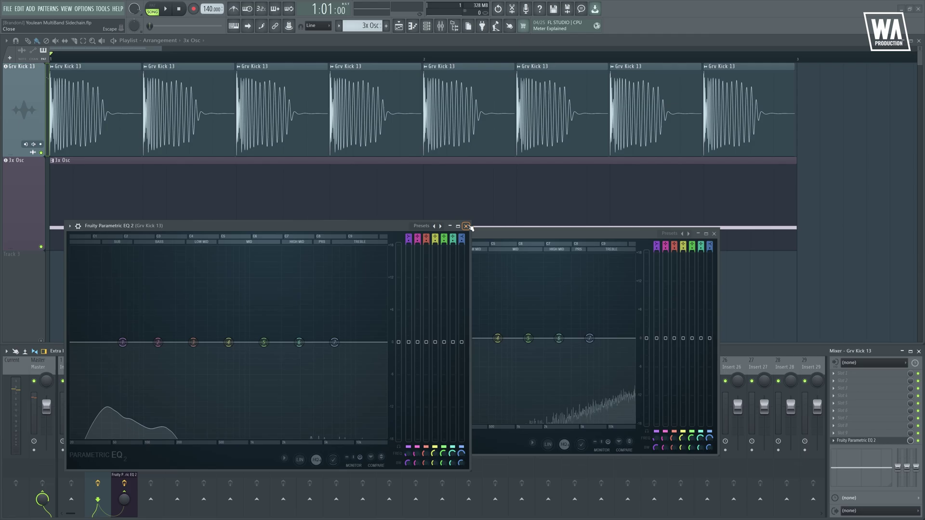
key(space)
click(714, 233)
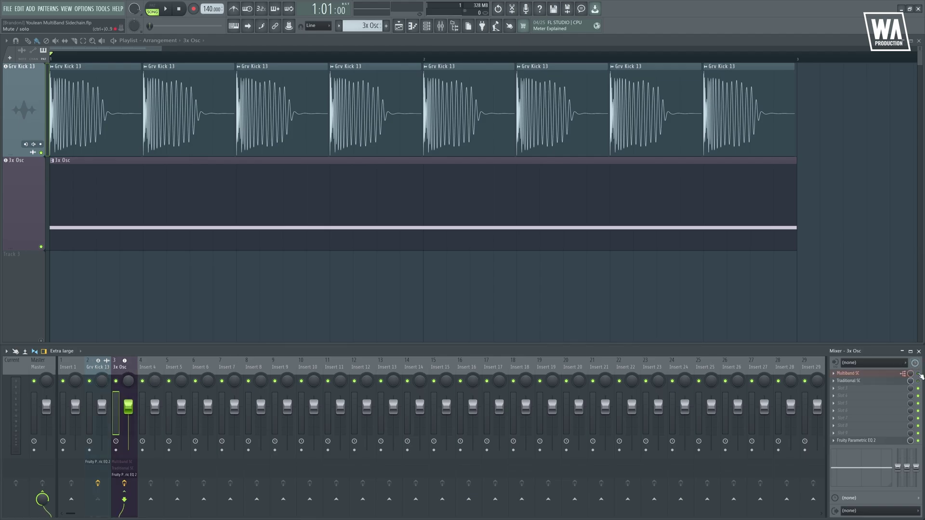
Step: Enlarge the 3x Osc Traditional SC compressor, then turn its ratio up and its threshold down
click(895, 382)
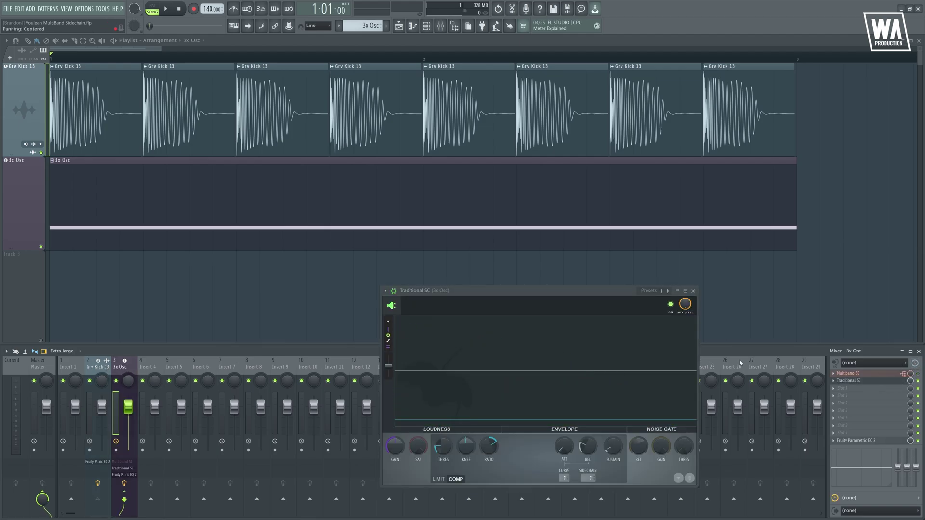
drag(579, 303, 517, 201)
drag(639, 388, 754, 463)
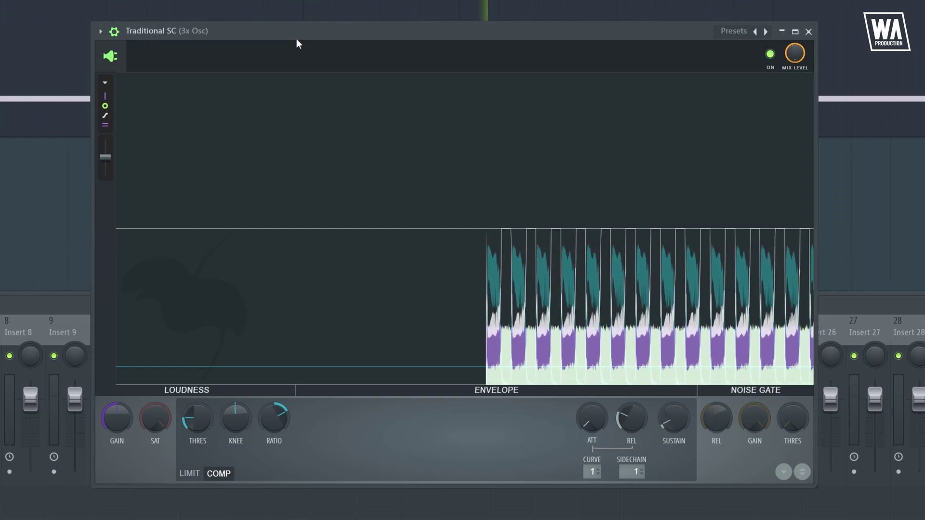
scroll(275, 431, up, 3)
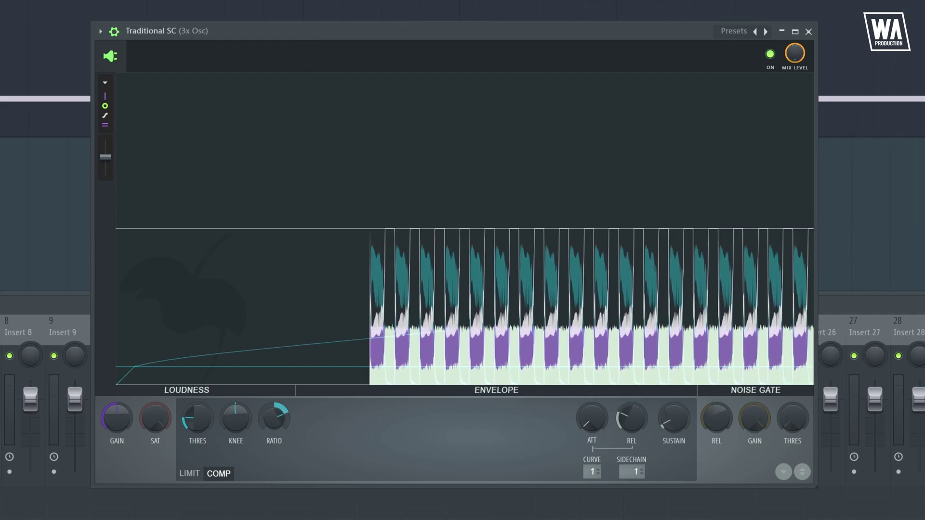
scroll(195, 426, down, 3)
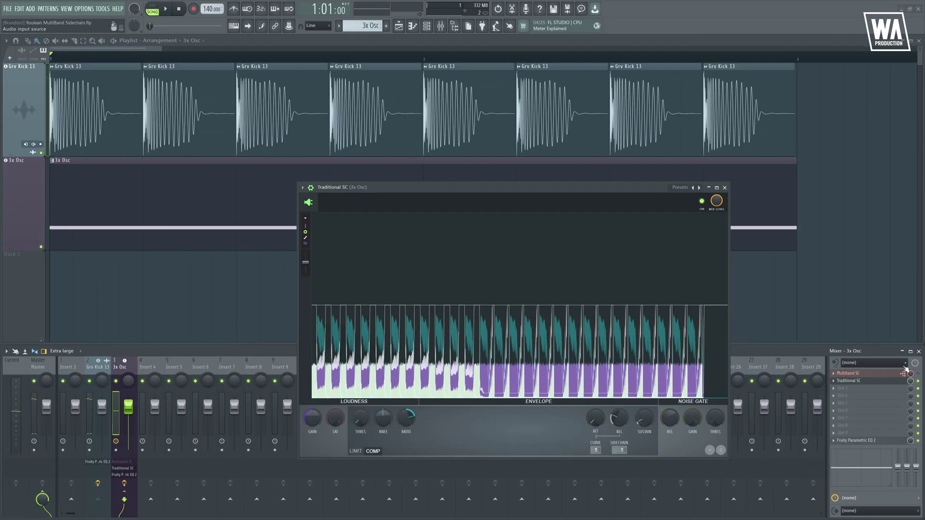
Step: Close Traditional SC, raise the Multiband SC Sidechain amount, and play to hear the ducking
click(904, 371)
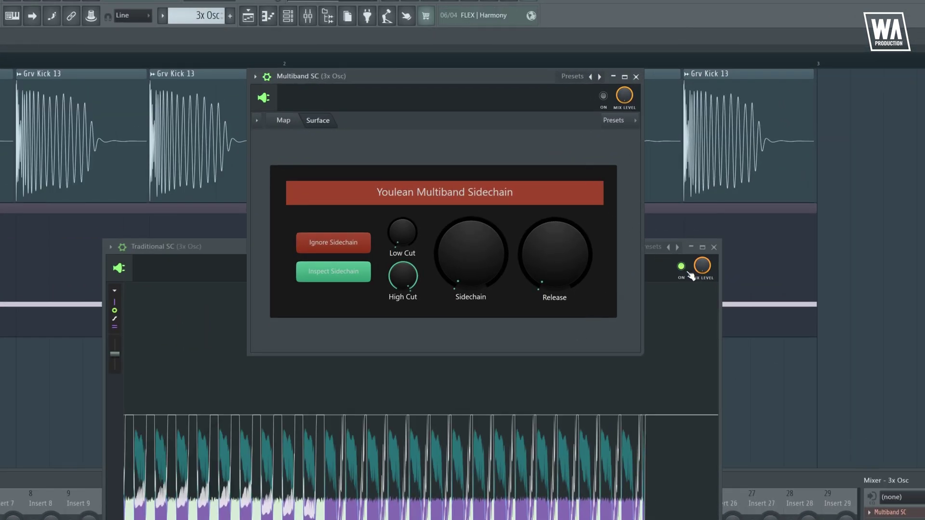
click(690, 275)
click(714, 247)
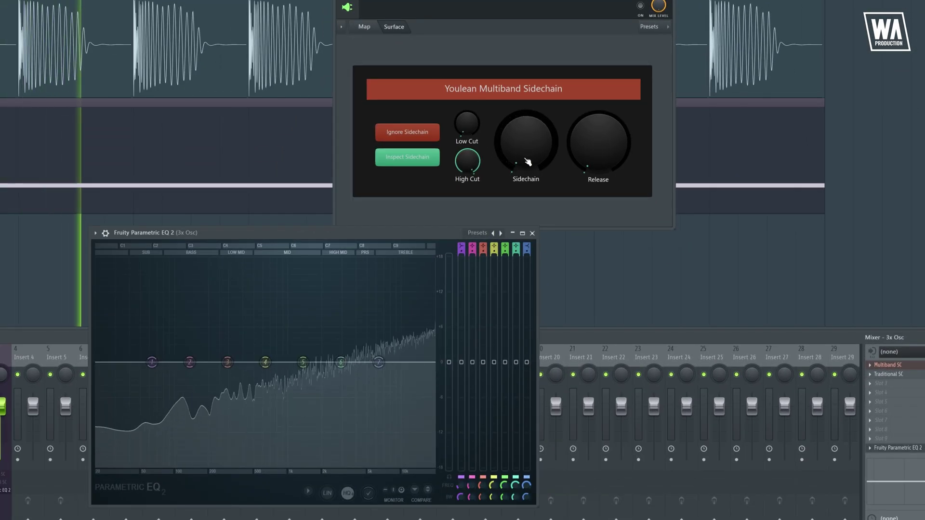
drag(527, 162, 527, 147)
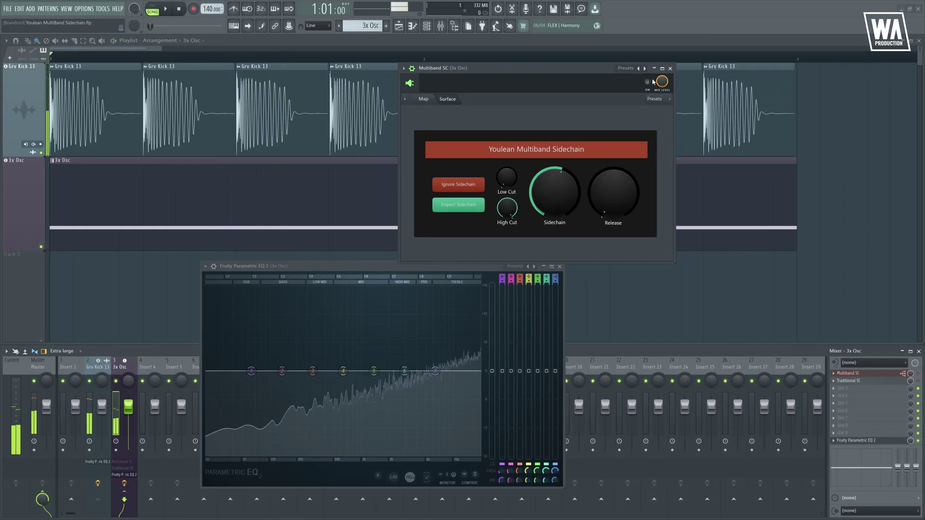
key(space)
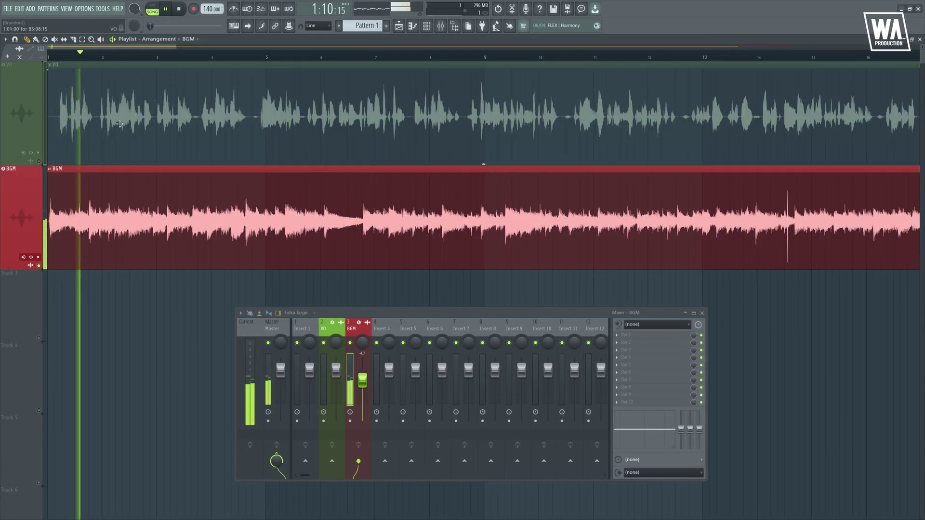
Step: Stop playback, unmute the VO track, and play the voice-over over the BGM
key(space)
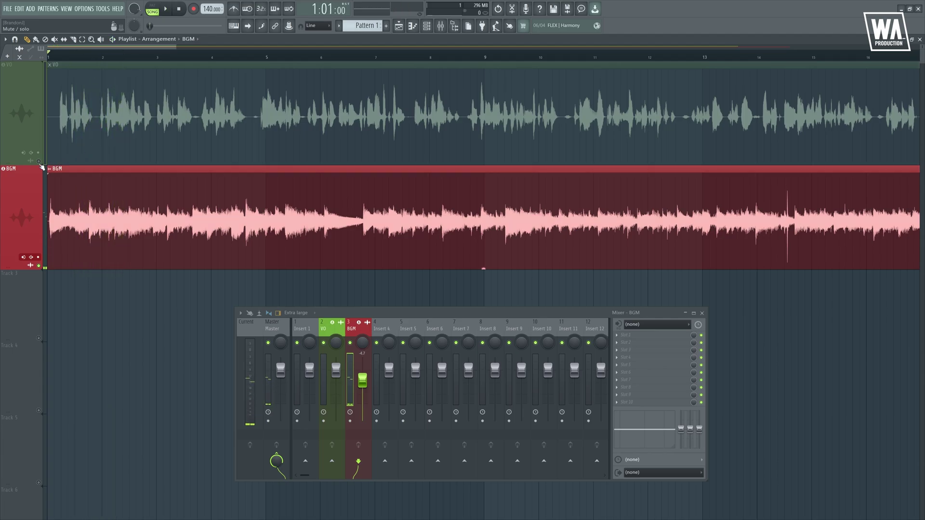
click(38, 161)
key(space)
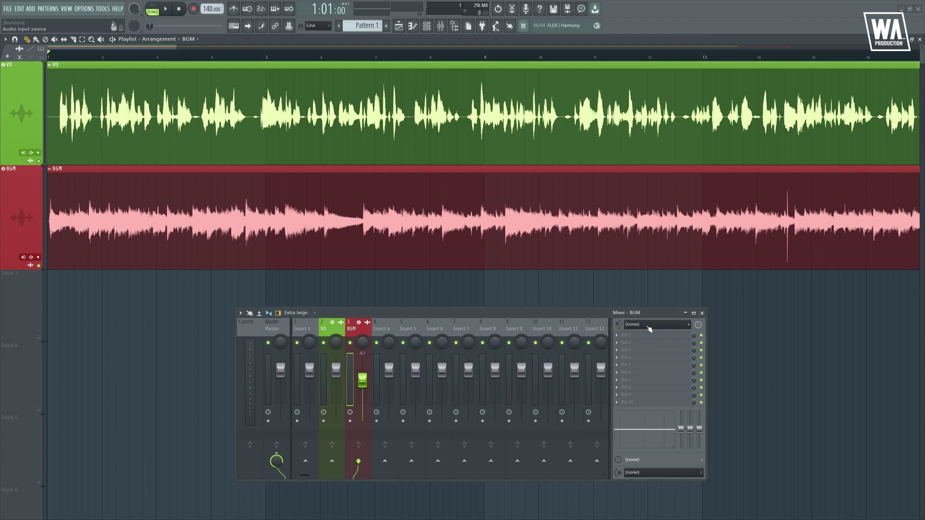
Step: Load Patcher with the Youlean Multiband Sidechain preset into the BGM insert's first slot
click(616, 336)
mouse_move(772, 426)
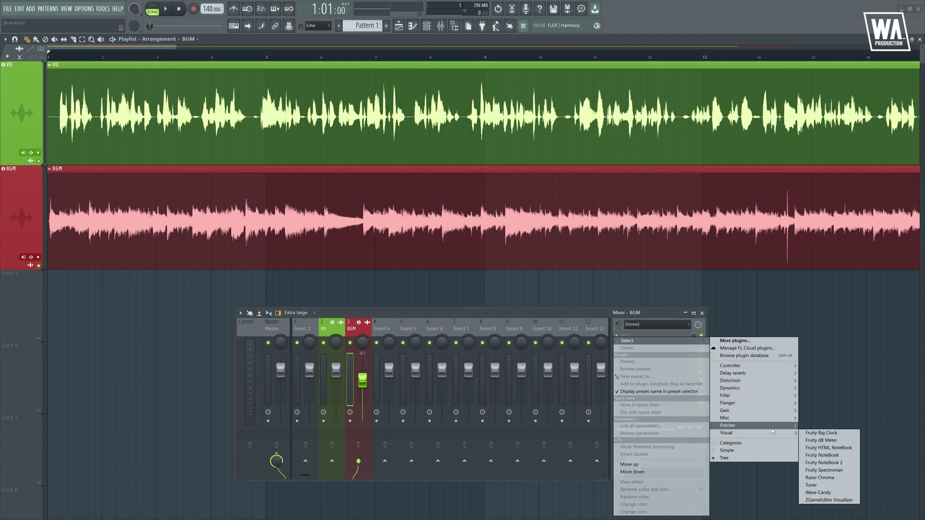
click(813, 426)
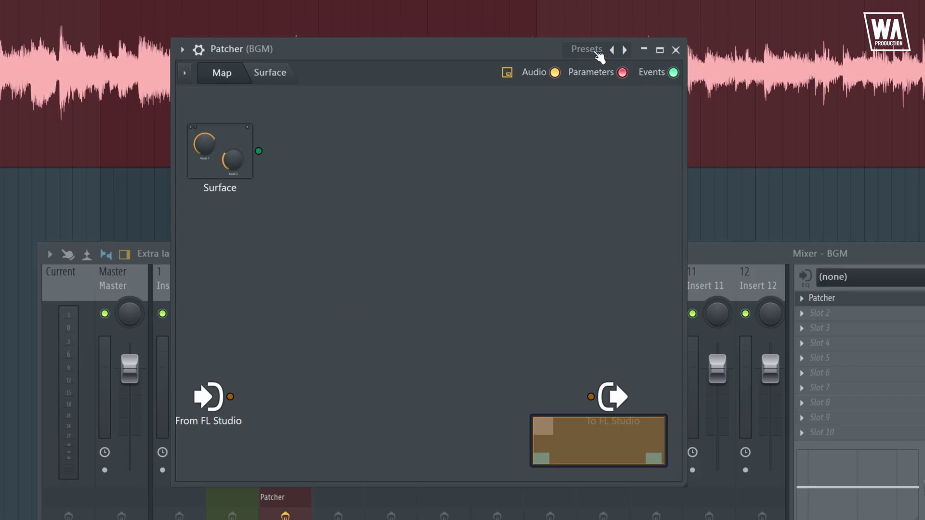
click(509, 210)
mouse_move(532, 212)
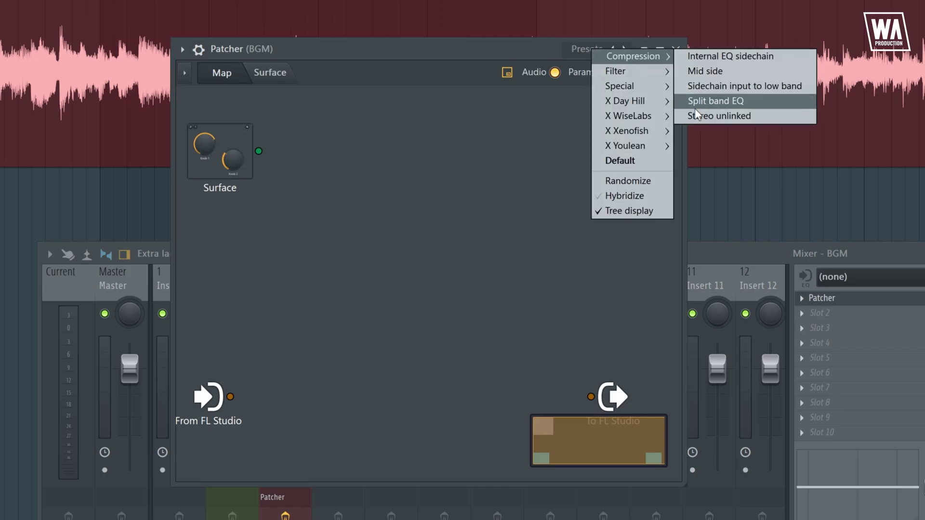
mouse_move(660, 146)
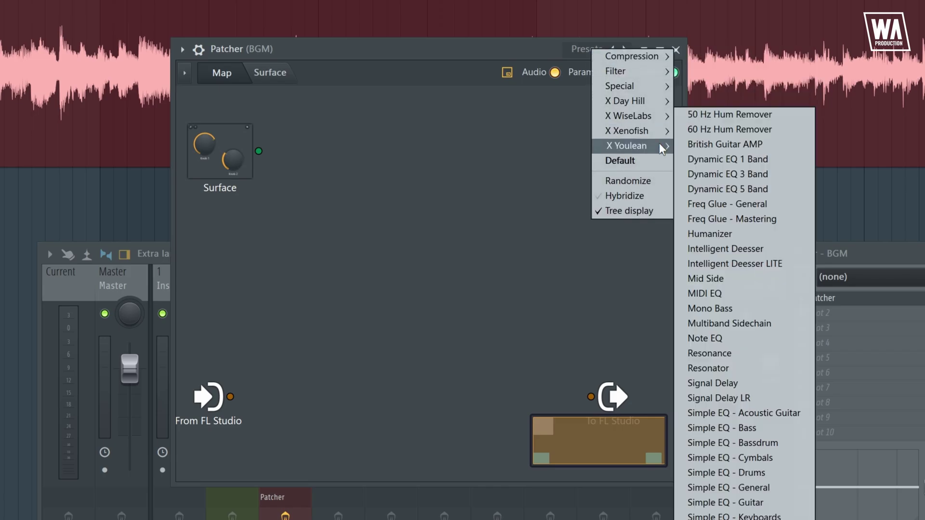
click(761, 324)
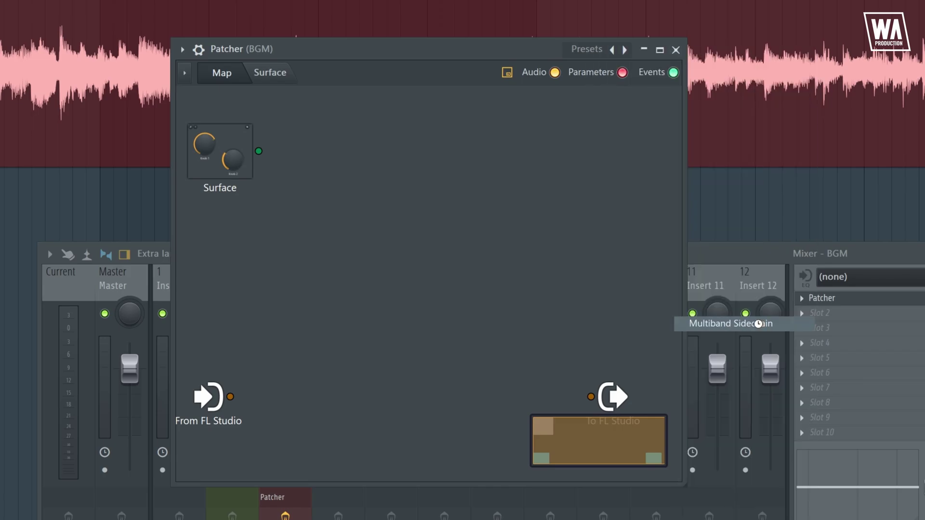
drag(502, 57, 652, 50)
Step: Sidechain VO to BGM and wire VO's audio input into the Multiband Sidechain's sidechain module
click(301, 141)
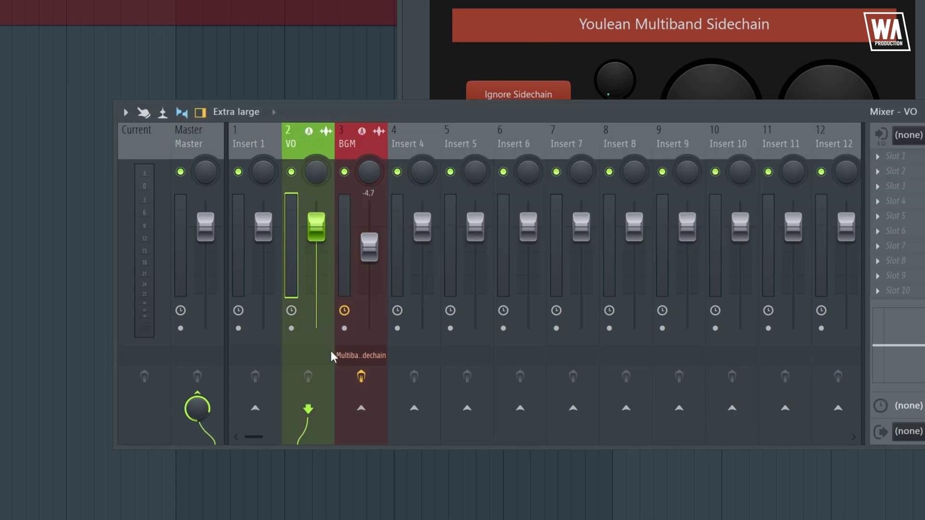
right_click(357, 405)
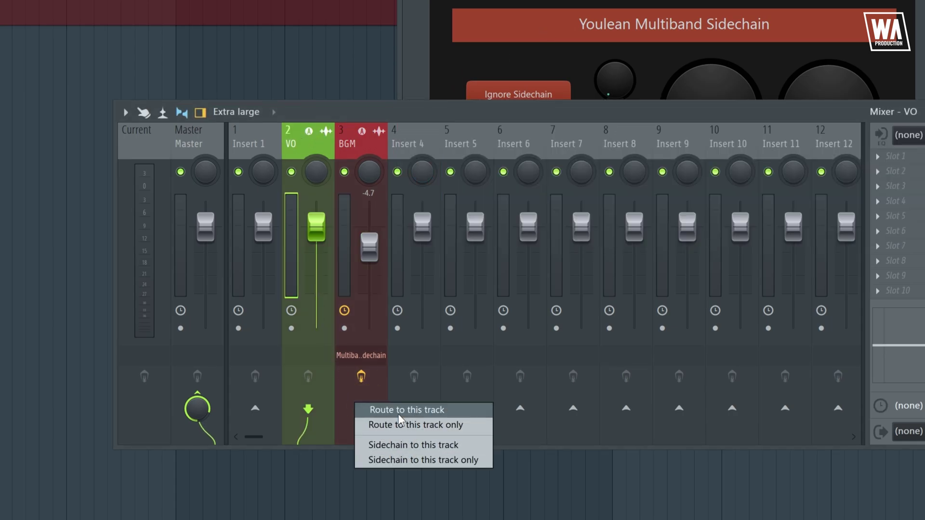
click(414, 444)
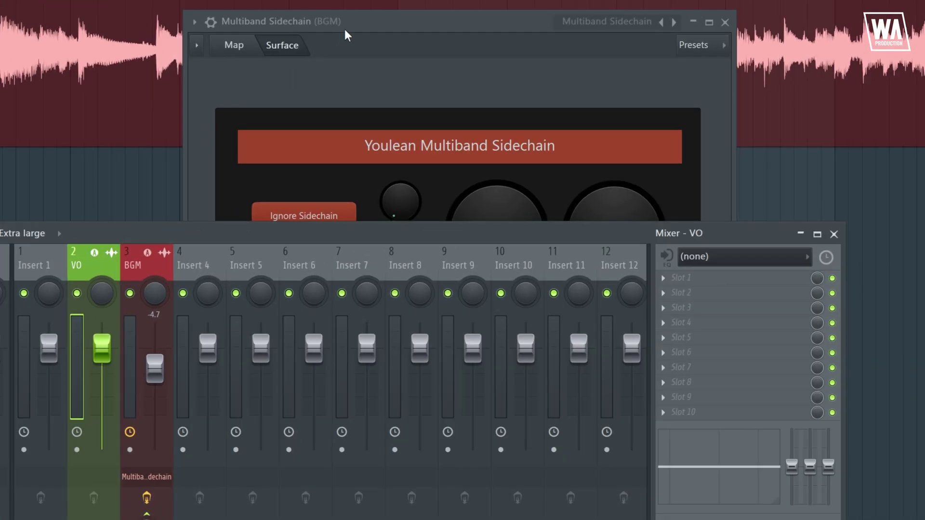
drag(345, 29, 329, 14)
click(211, 35)
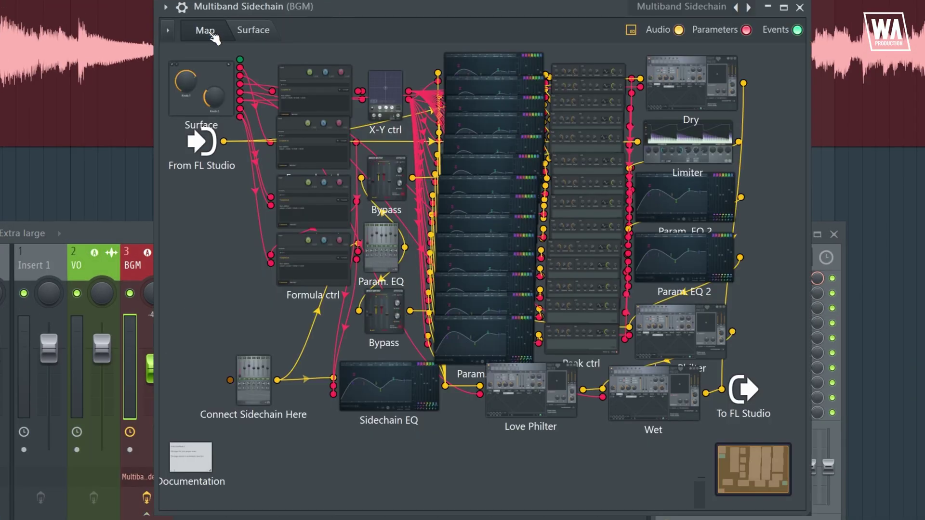
right_click(195, 145)
mouse_move(235, 177)
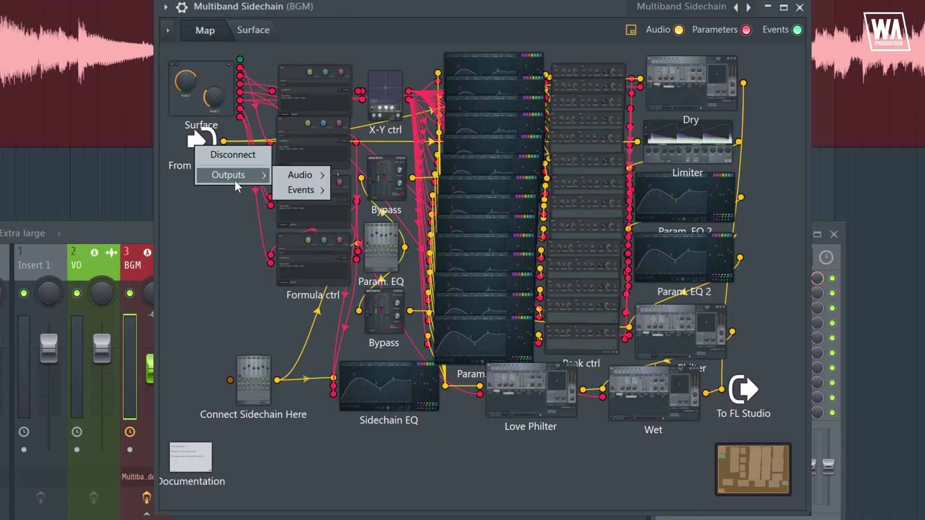
mouse_move(288, 177)
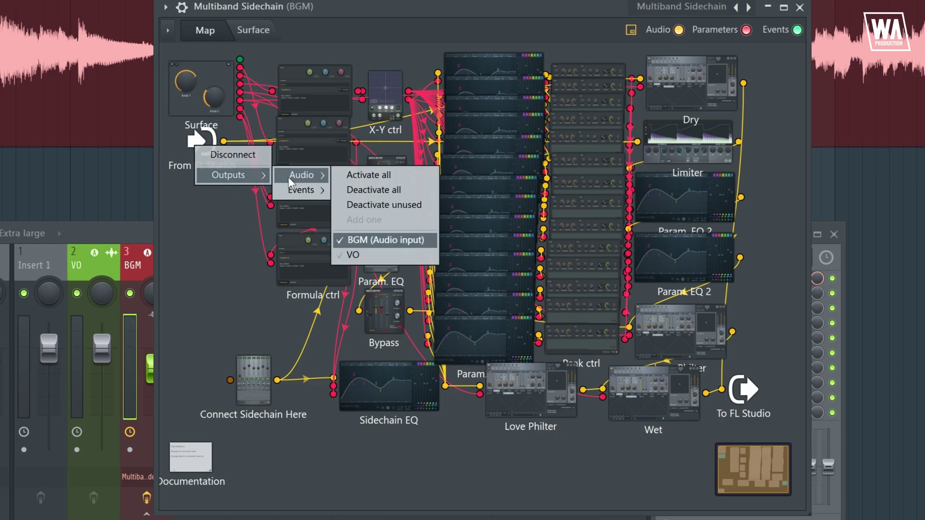
click(356, 254)
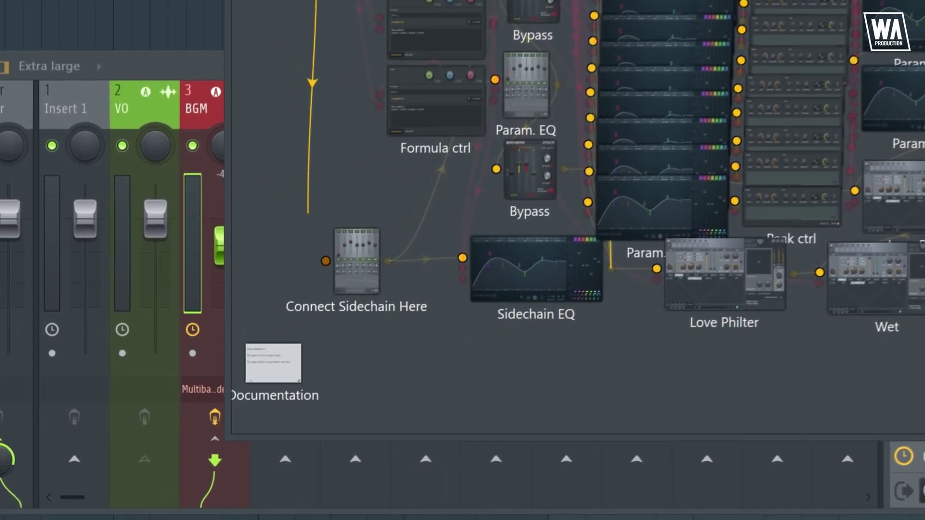
drag(308, 212, 326, 261)
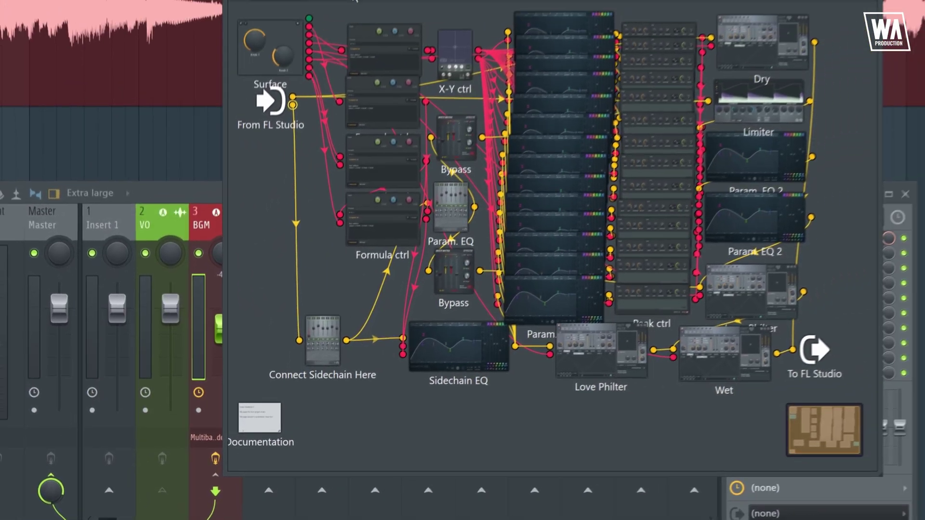
Step: During playback, raise the Multiband Sidechain's Sidechain and Release knobs on its Surface
click(302, 81)
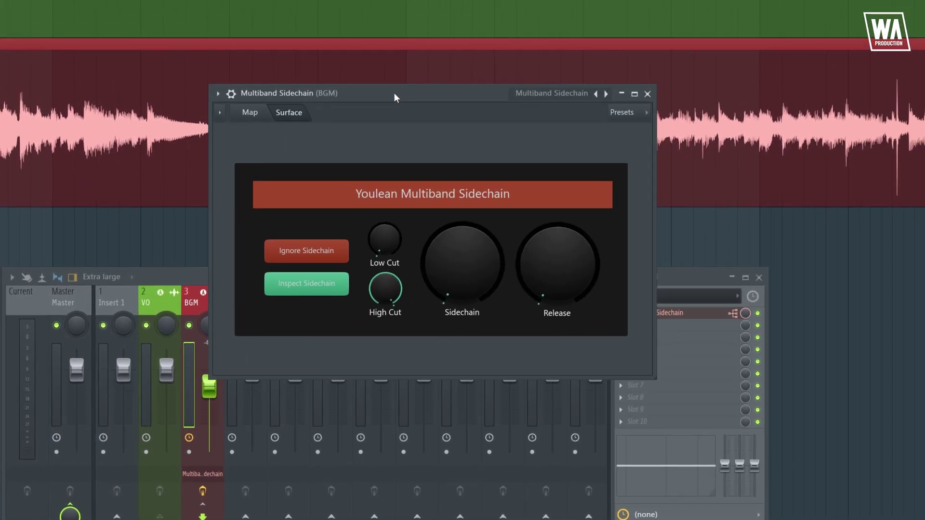
drag(396, 93, 355, 55)
key(space)
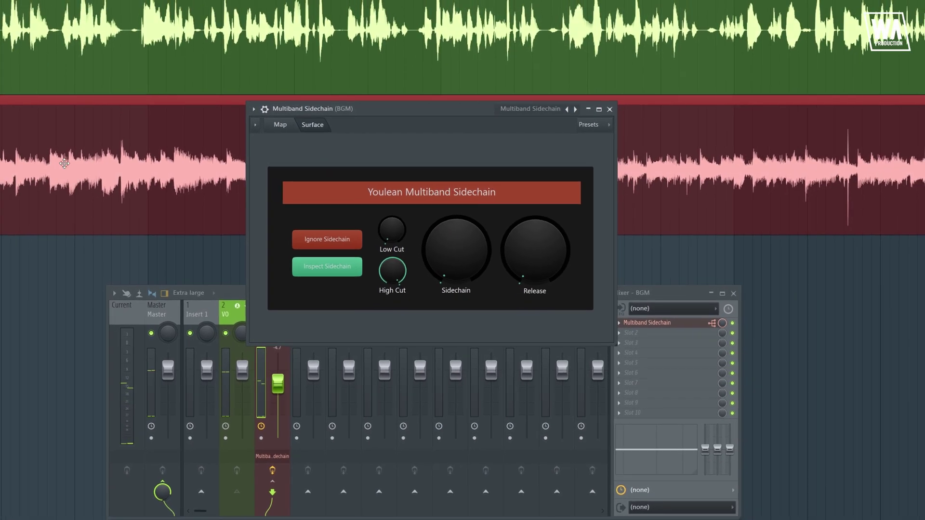
drag(441, 270, 440, 241)
drag(549, 272, 549, 260)
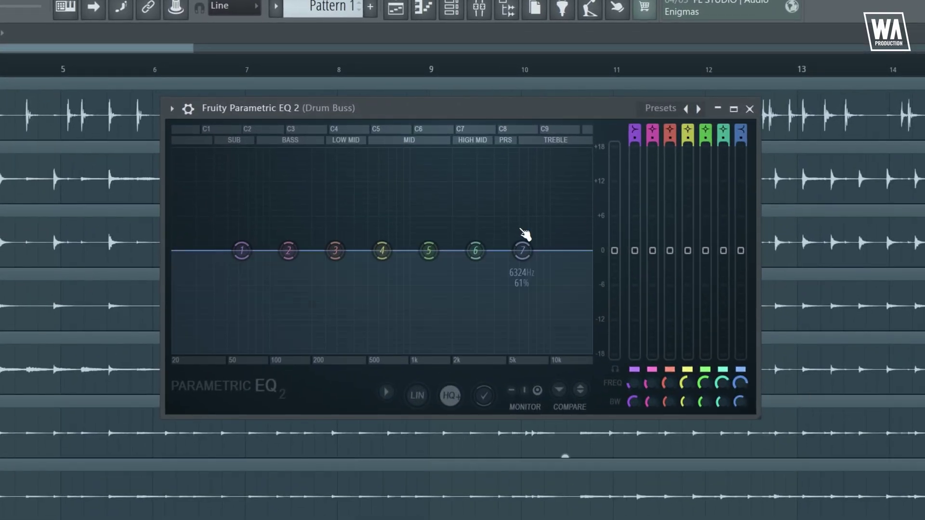
Step: Adjust Drum Buss EQ band 6 and make band 7 a high shelf, then widen the limiter's knee
key(space)
drag(476, 250, 458, 224)
drag(532, 254, 530, 220)
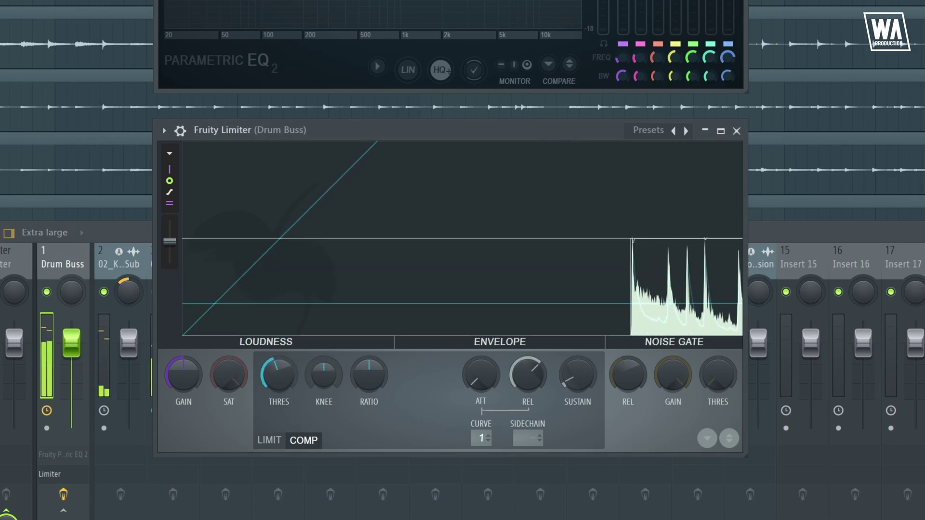
drag(329, 380, 345, 400)
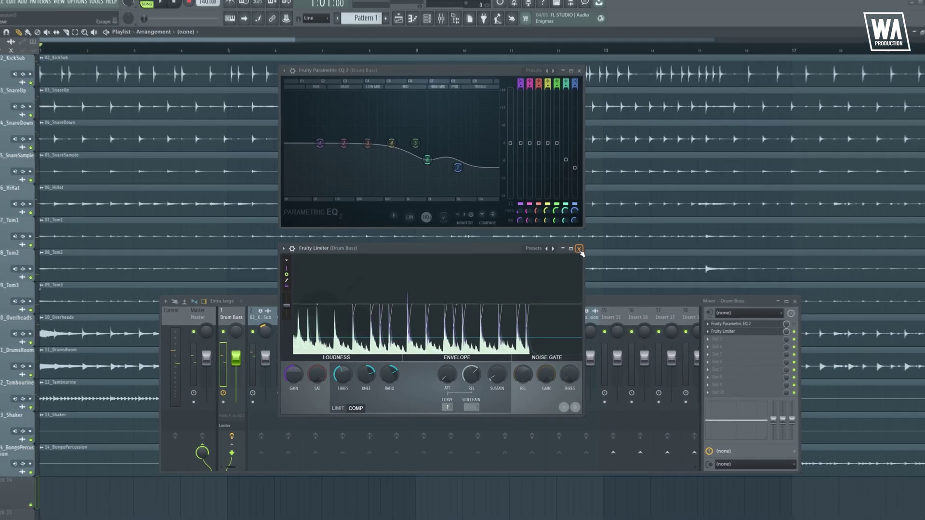
Step: Close the Limiter and EQ, then load Patcher's Mid Side EQ preset into Drum Buss Slot 3
click(579, 249)
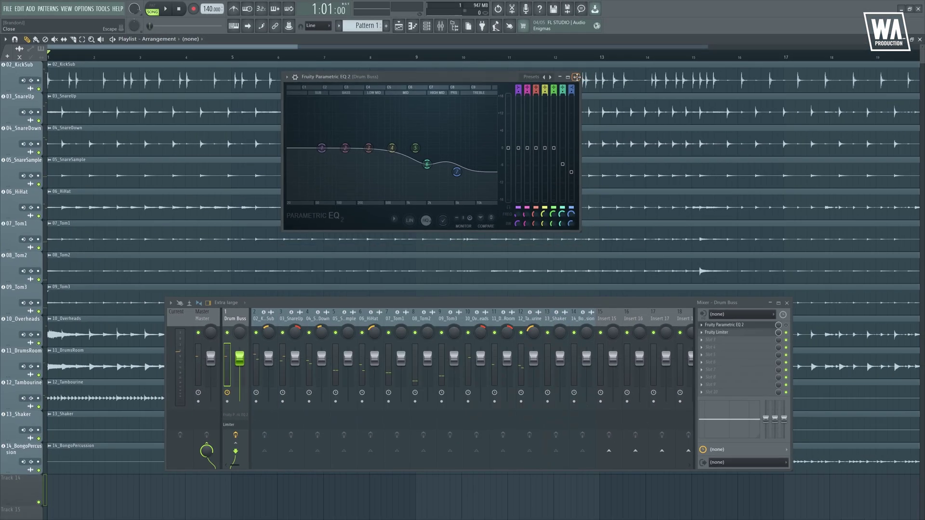
click(576, 77)
click(712, 345)
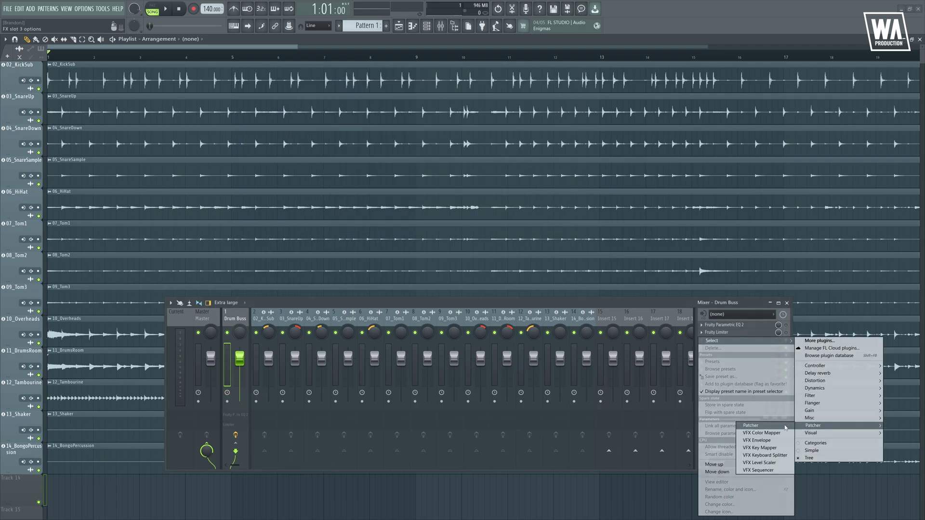
click(785, 427)
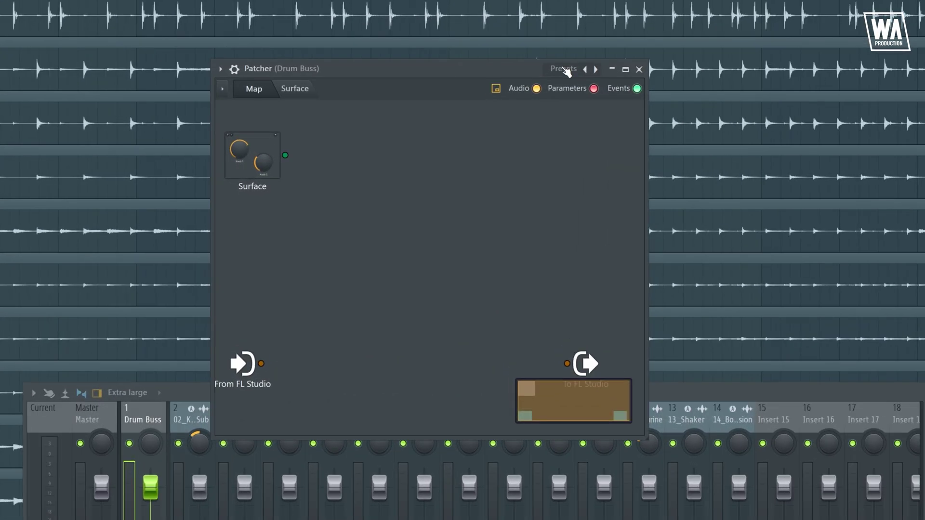
click(489, 113)
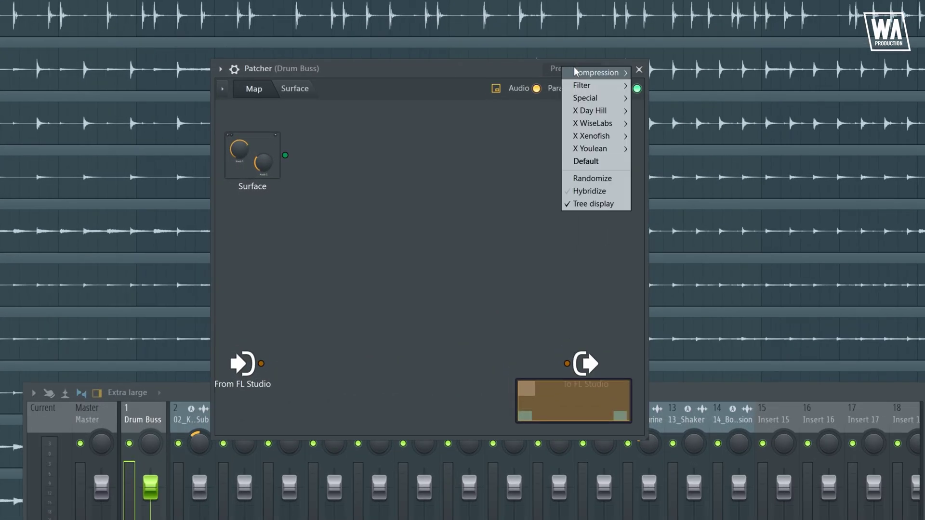
click(661, 163)
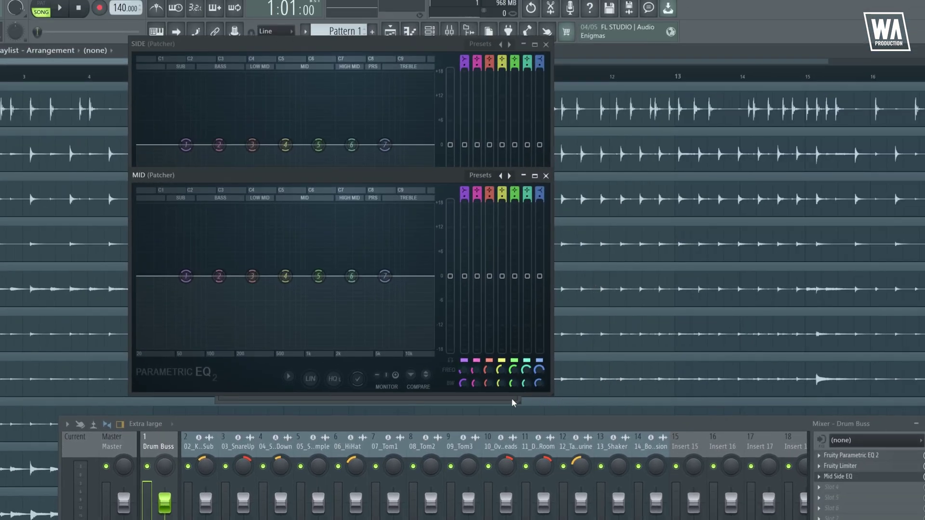
Step: Move the Mid Side EQ map and MID EQ windows aside to reveal the SIDE EQ
click(513, 402)
drag(363, 155, 730, 116)
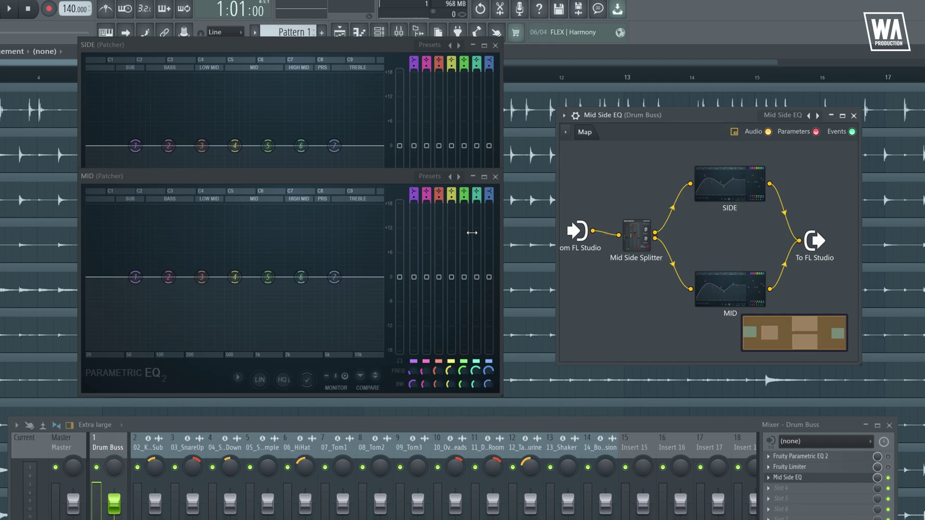
drag(338, 175, 337, 304)
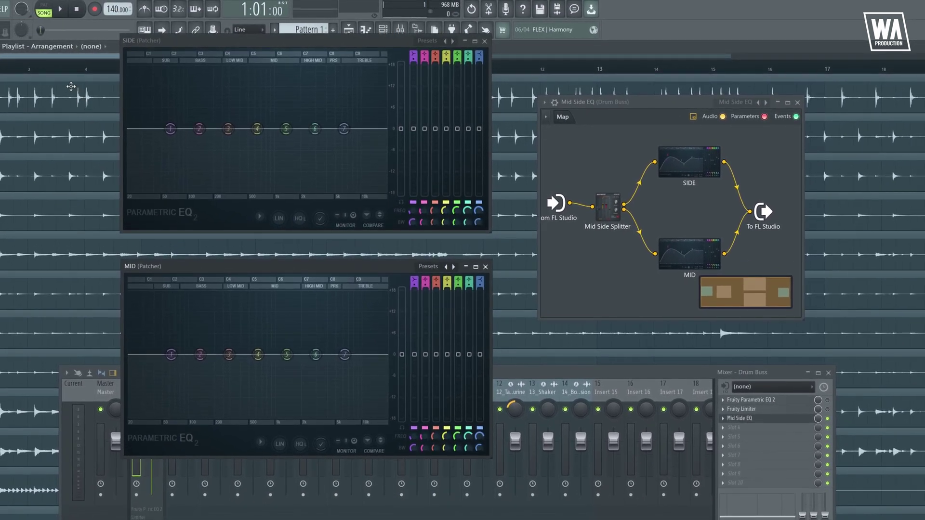
Step: Play the drums, move the MID EQ off the mixer, and raise the SIDE EQ's output level
click(61, 9)
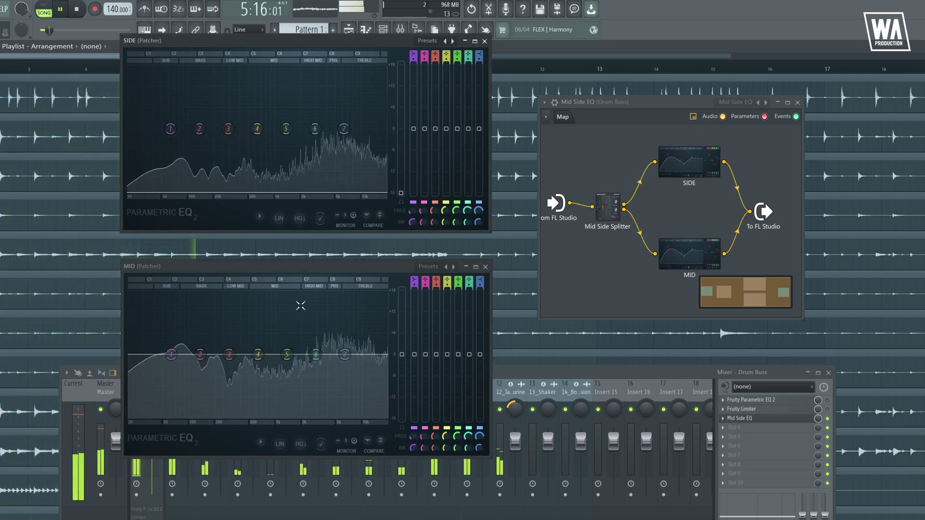
drag(314, 268, 501, 249)
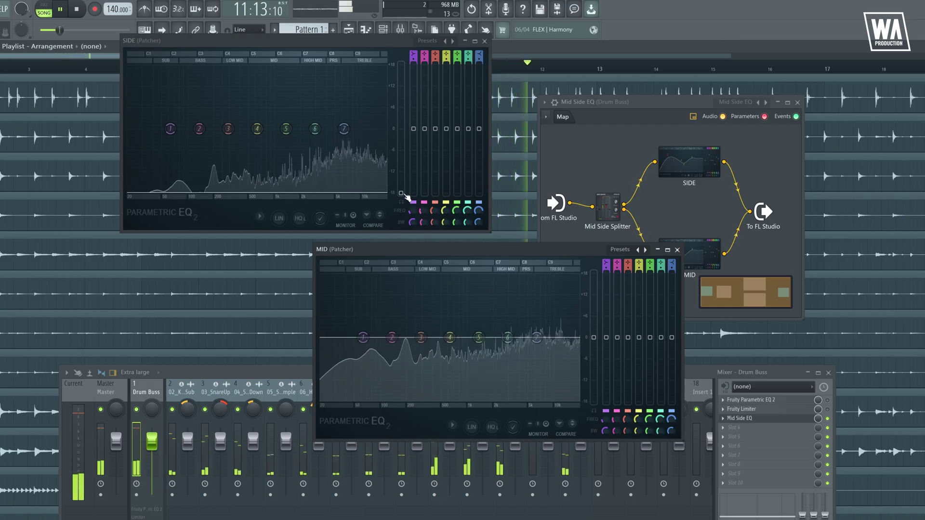
drag(401, 192, 401, 172)
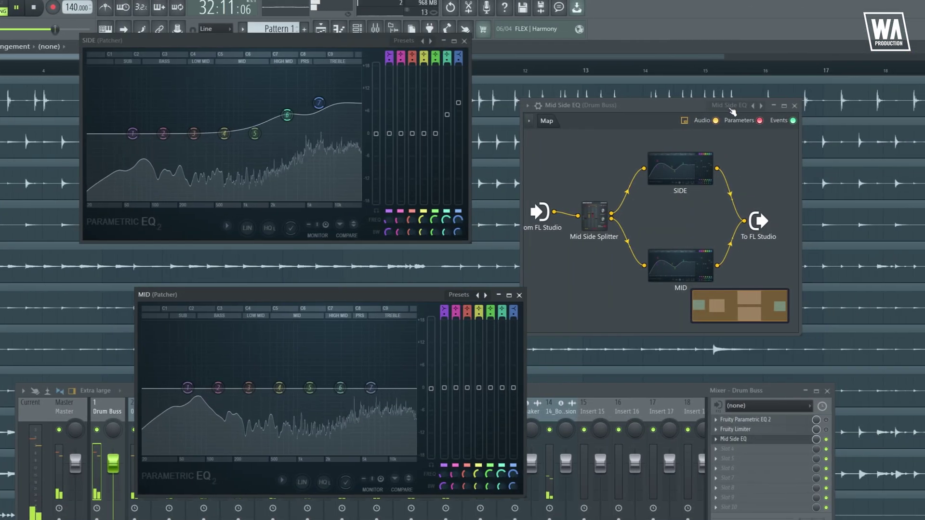
Step: Load the Mid side compression preset, stack SIDE below MID, and enlarge the patcher map
click(736, 105)
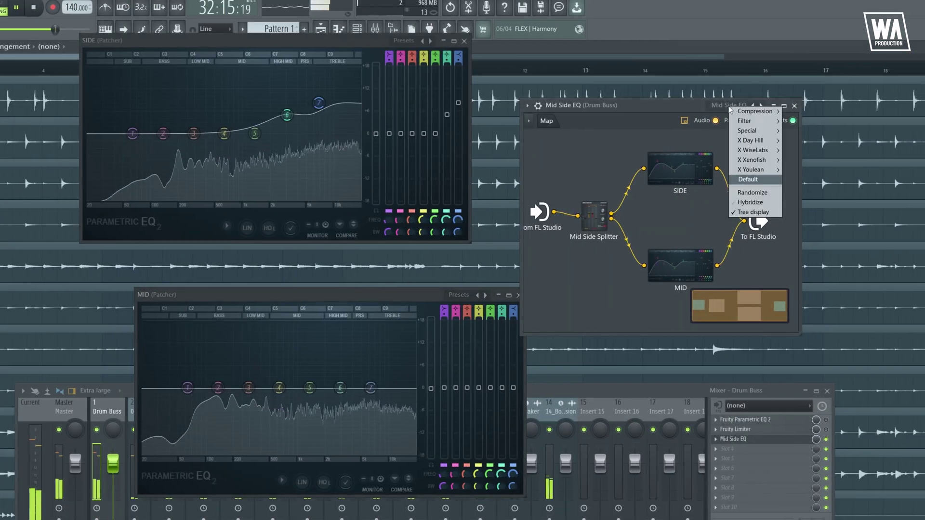
mouse_move(750, 112)
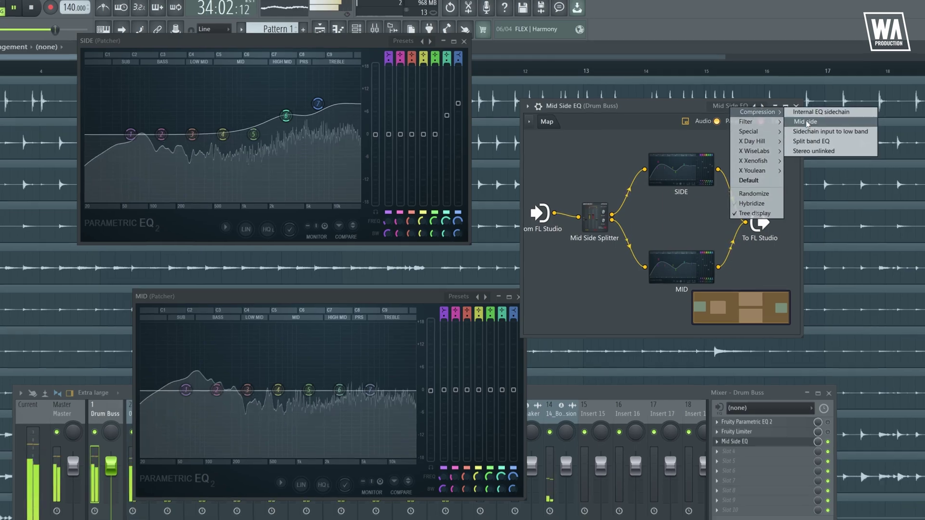
click(805, 119)
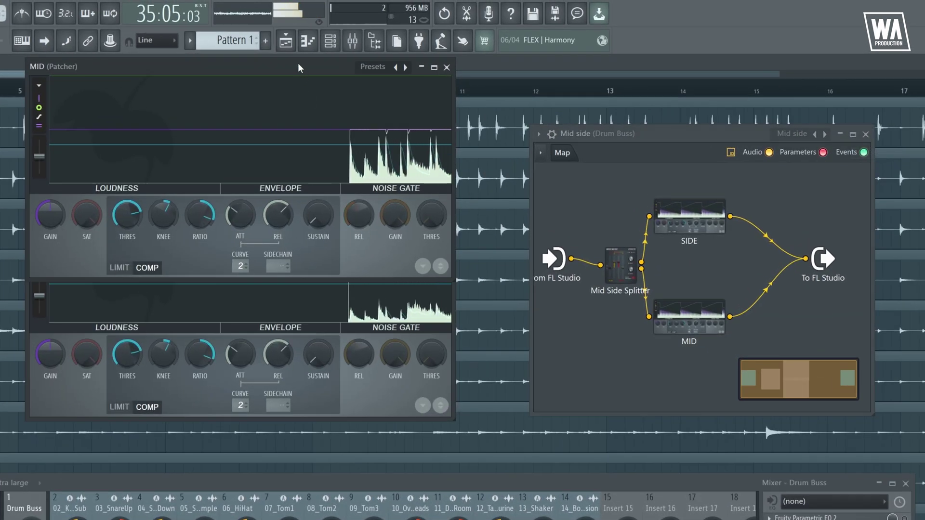
click(286, 301)
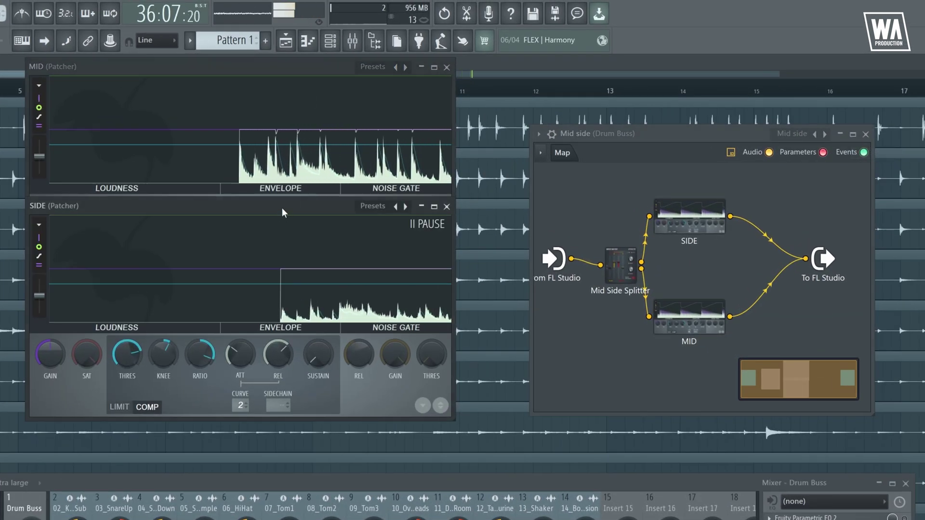
drag(284, 206, 283, 384)
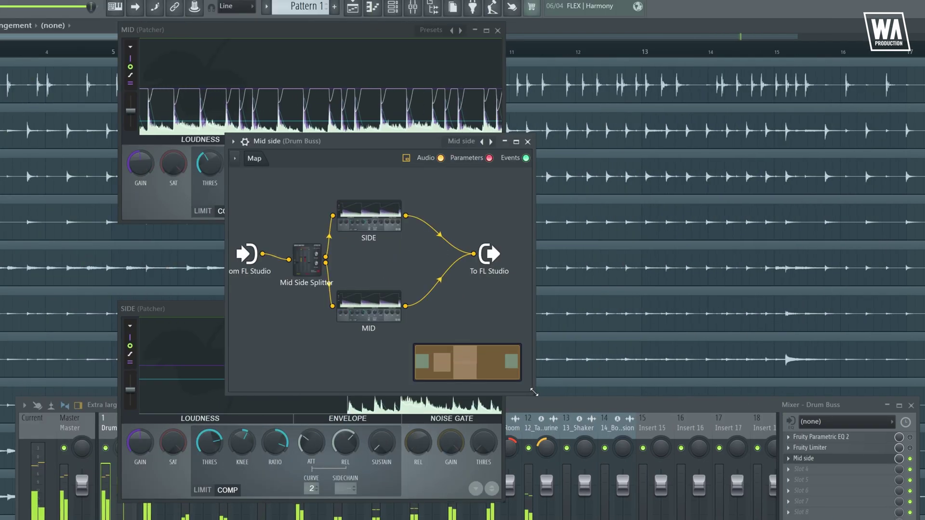
drag(532, 390, 780, 459)
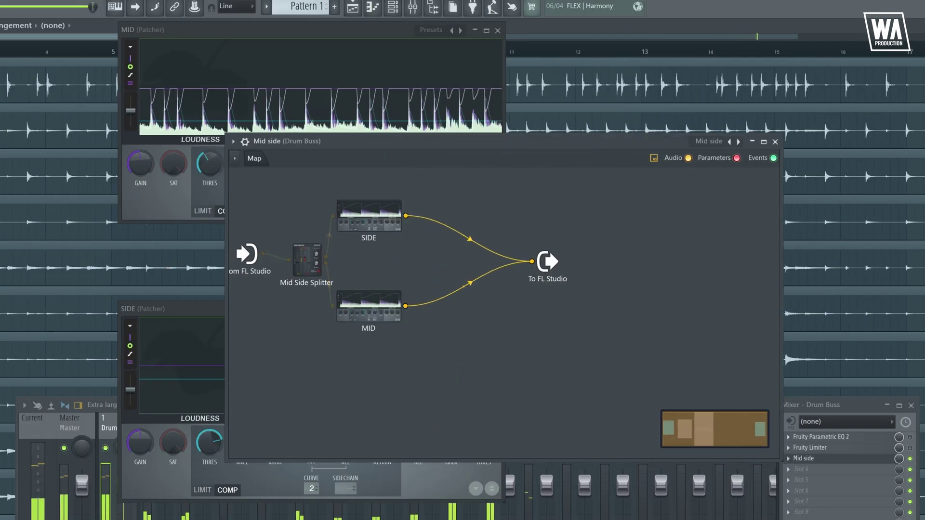
Step: Add Fruity Parametric EQ 2 to the Mid side patcher map and detach its SIDE connection
right_click(458, 203)
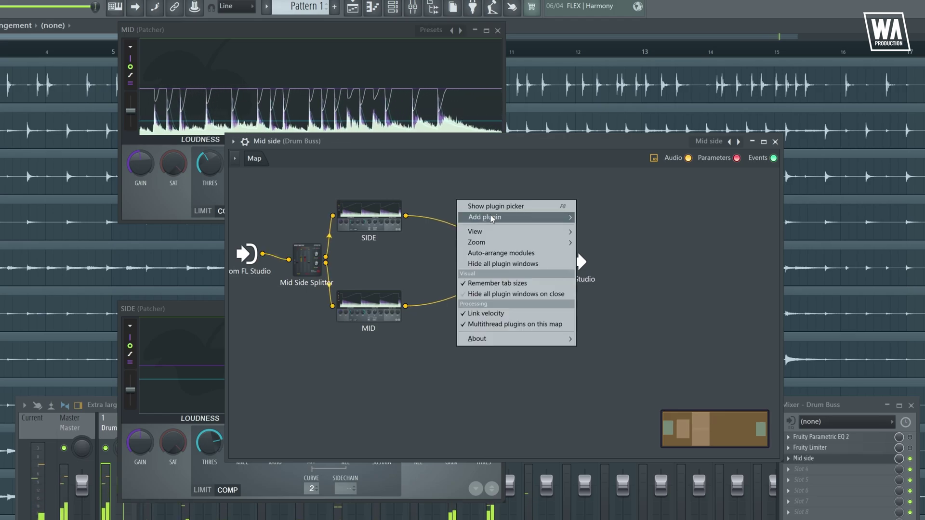
mouse_move(491, 219)
mouse_move(717, 310)
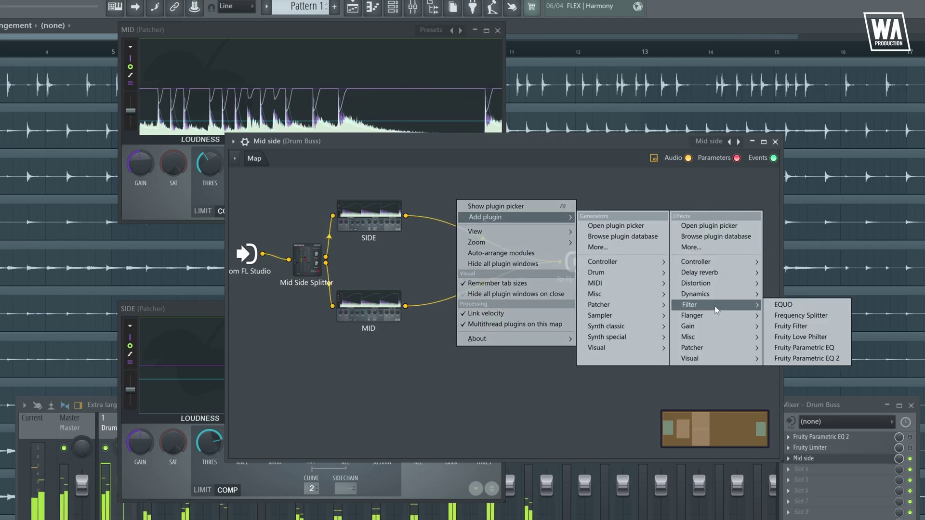
click(803, 359)
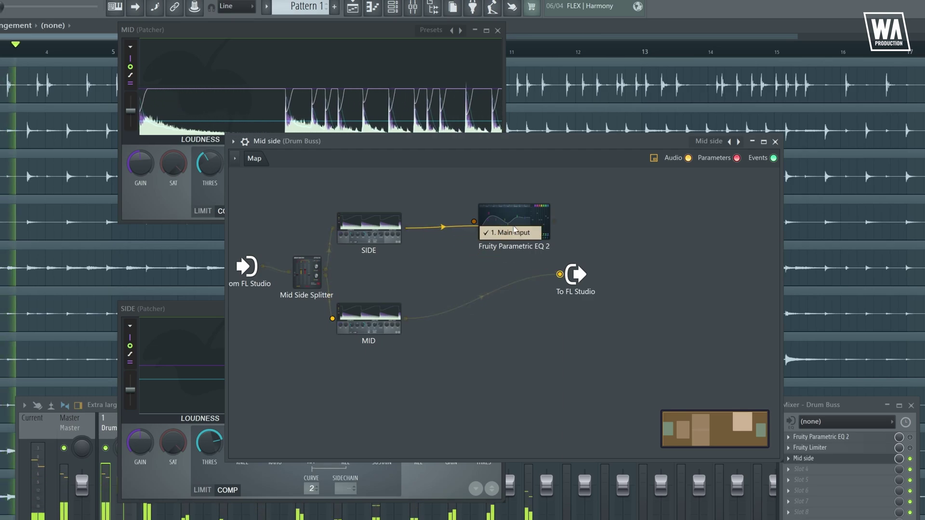
click(508, 233)
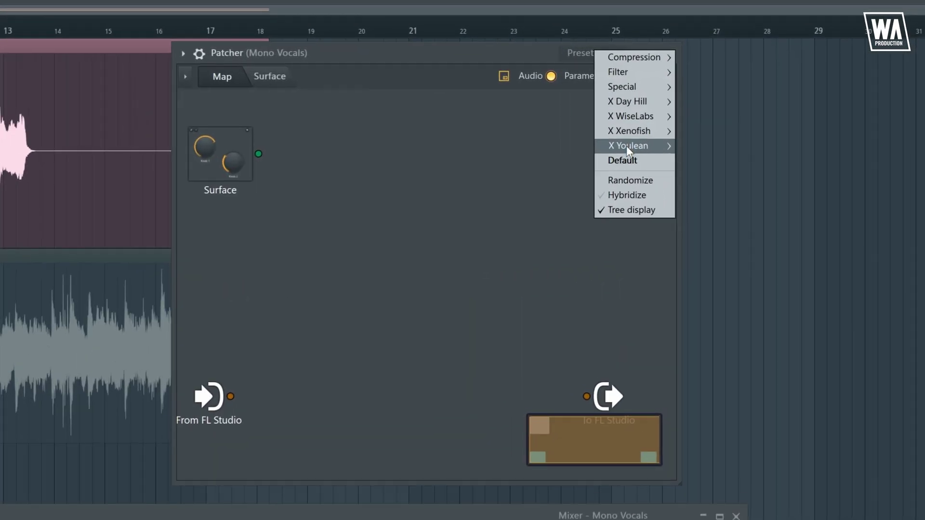
Step: Load the Youlean Stereo Tools preset, widen the vocals slightly and lower the Phase Offset
mouse_move(674, 116)
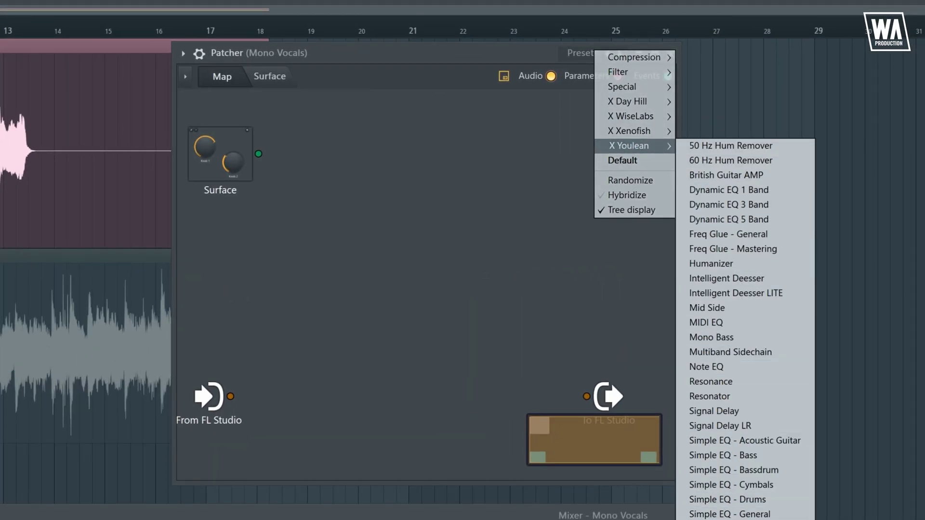
click(707, 307)
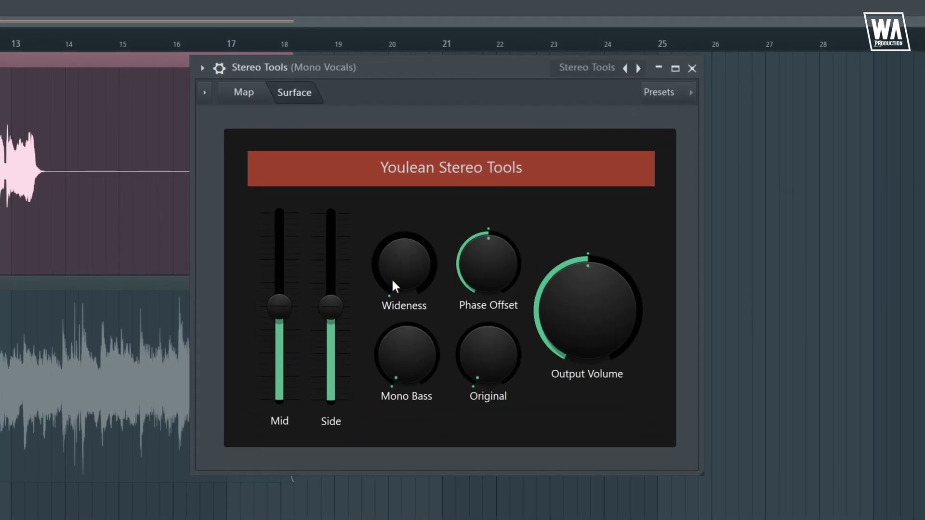
drag(393, 281, 512, 286)
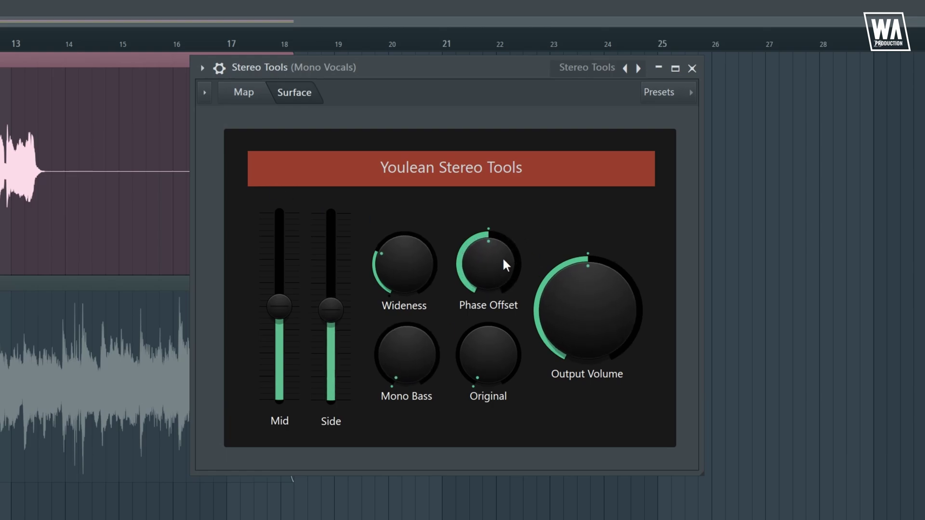
drag(502, 257, 501, 292)
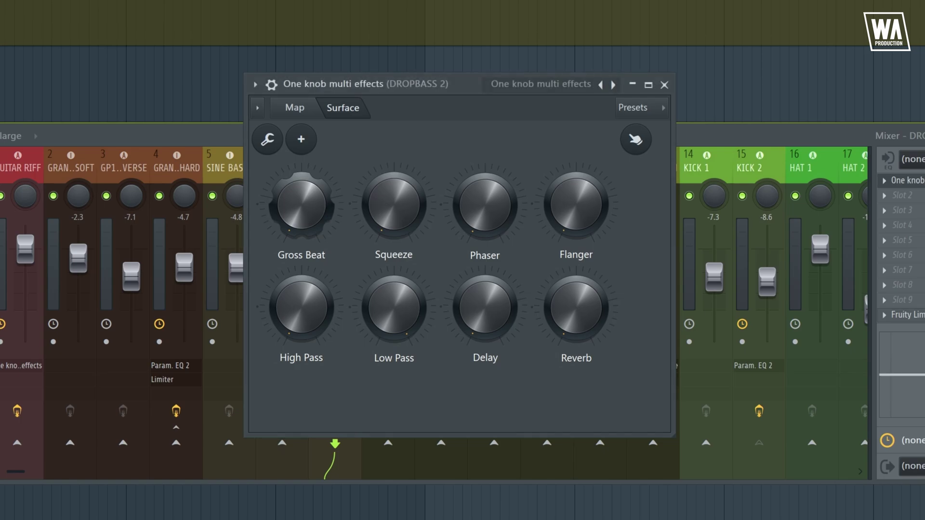
Step: Turn up the Gross Beat and Squeeze macros on DROPBASS 2, toggling playback to hear each
mouse_move(323, 211)
mouse_down()
mouse_move(324, 198)
mouse_move(324, 216)
mouse_up()
key(space)
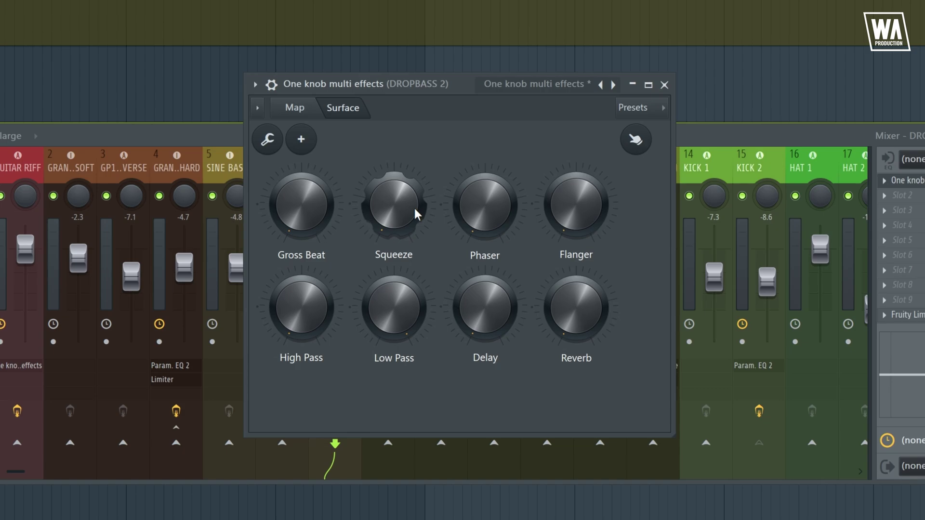
key(space)
drag(417, 215, 416, 189)
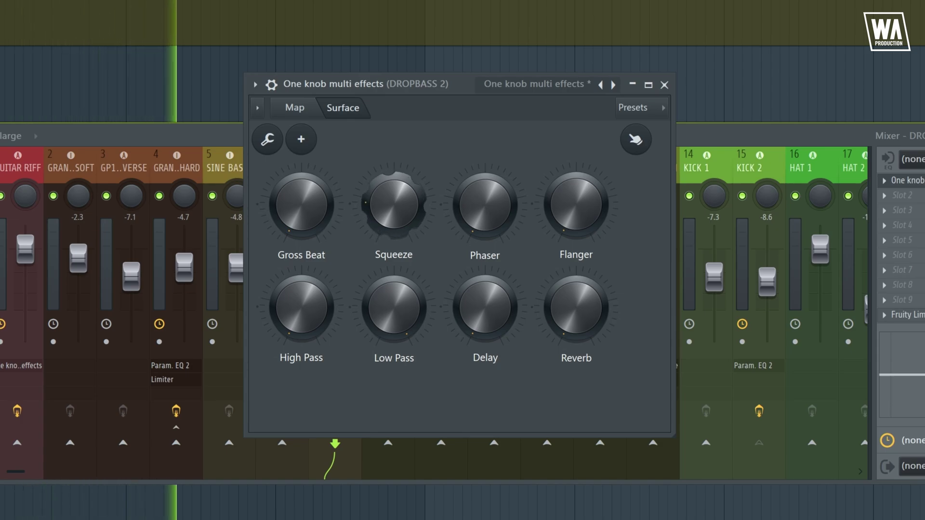
key(space)
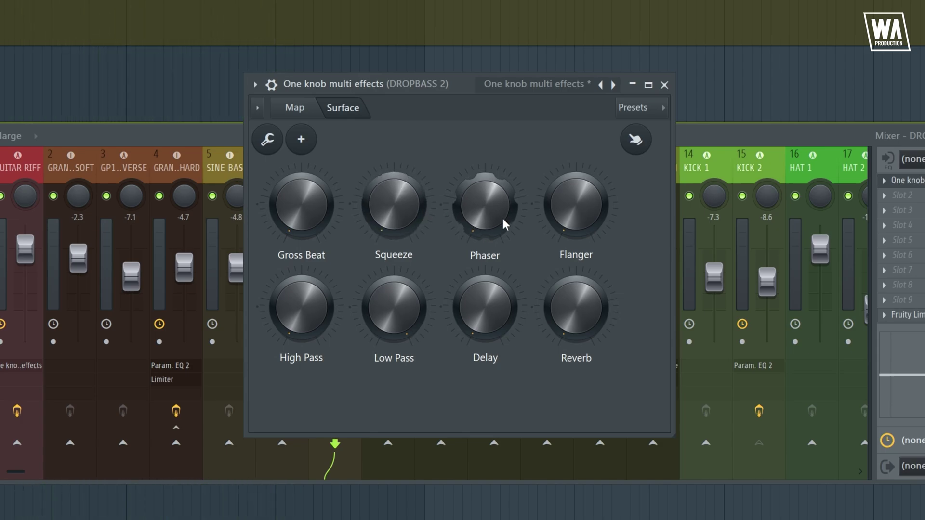
key(space)
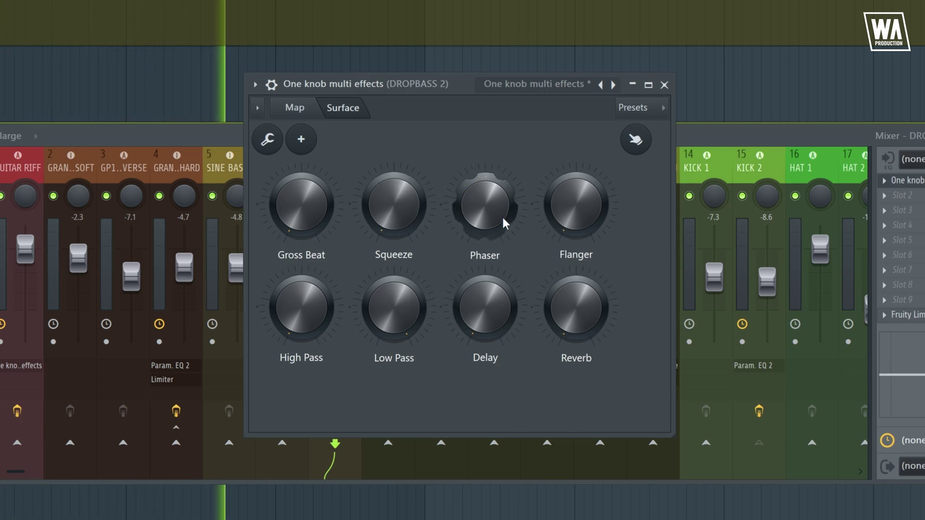
key(space)
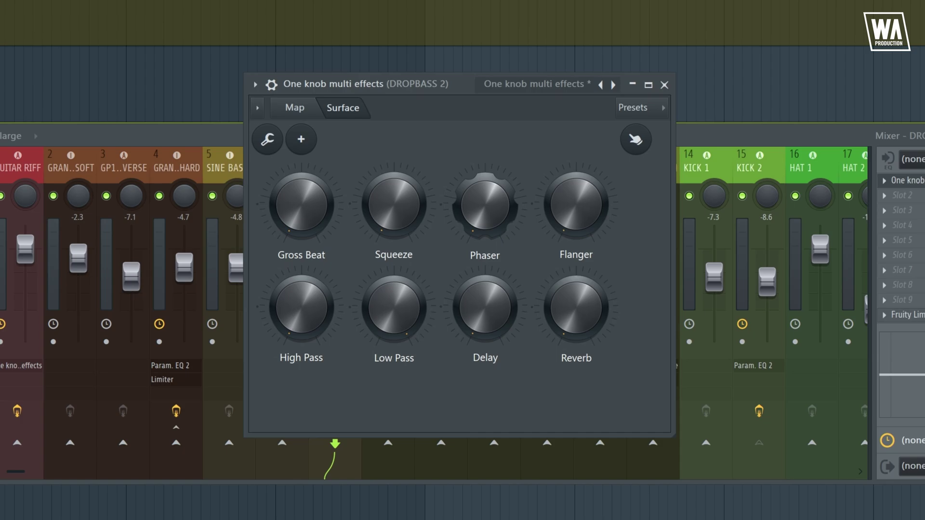
key(space)
key(space)
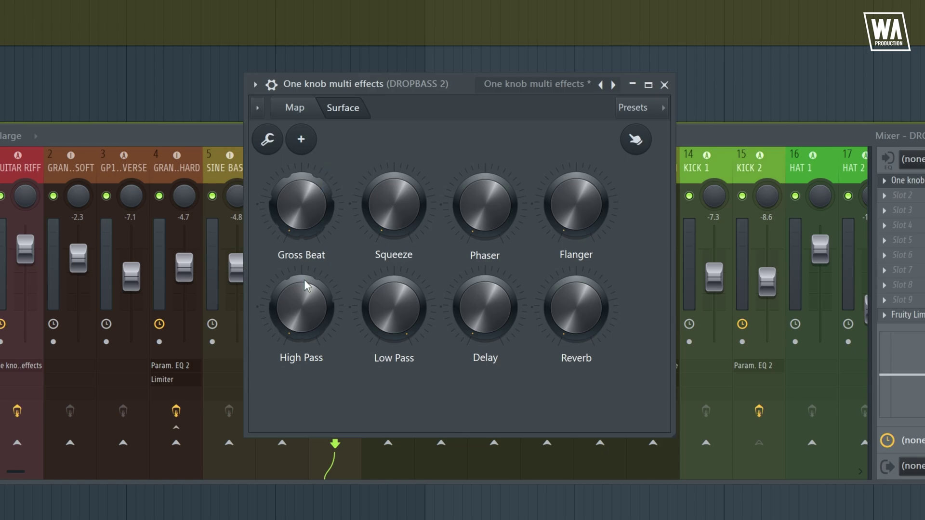
Step: Play the drop and sweep the Reverb macro up, then back down
key(space)
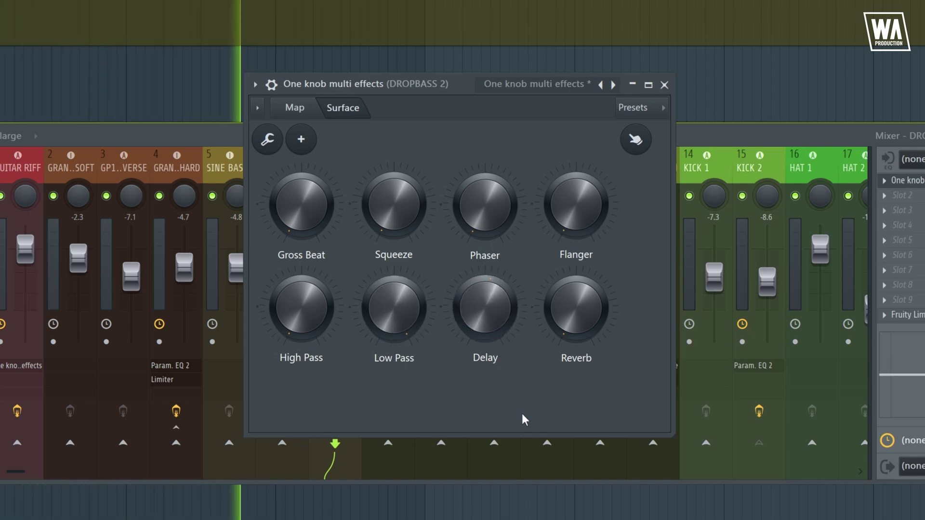
drag(572, 306, 572, 312)
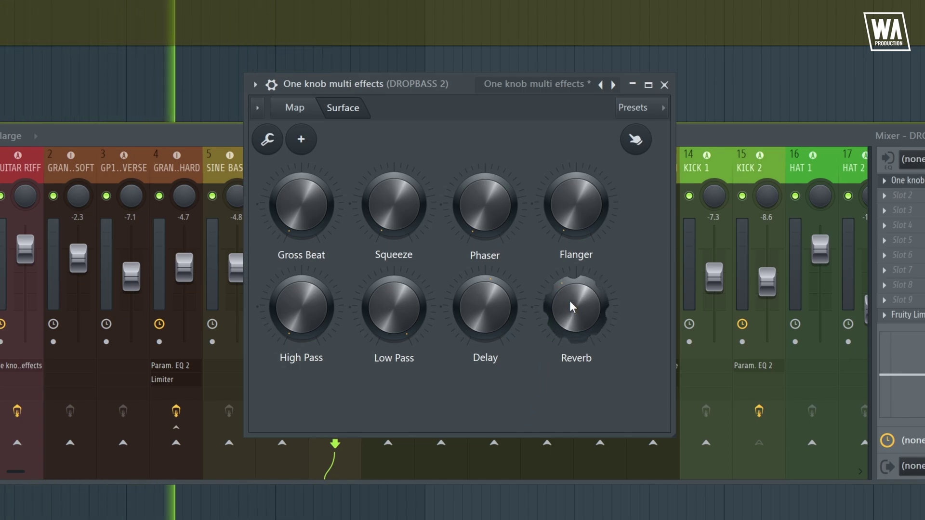
drag(571, 308, 571, 328)
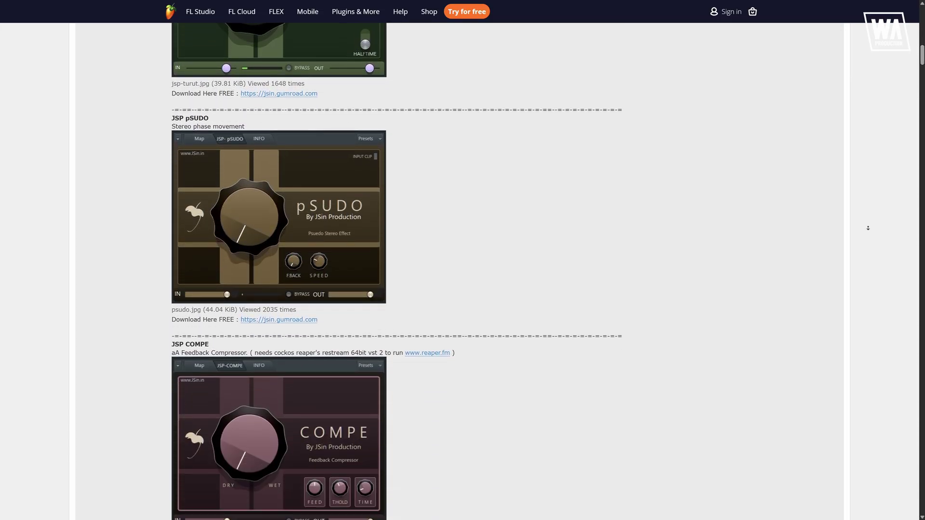
Step: Scroll the forum thread down to the pSUDO, COMPE and HyperSAW preset posts
scroll(867, 228, down, 6)
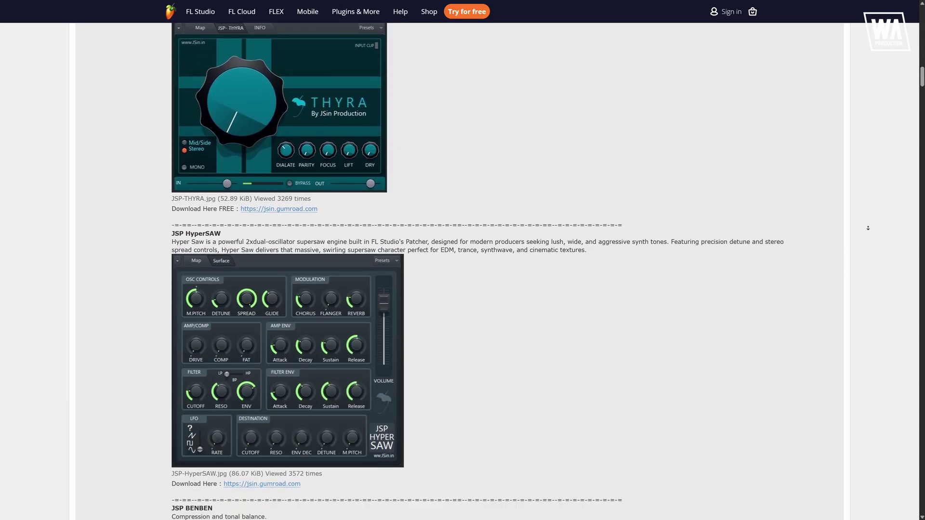
scroll(867, 228, down, 3)
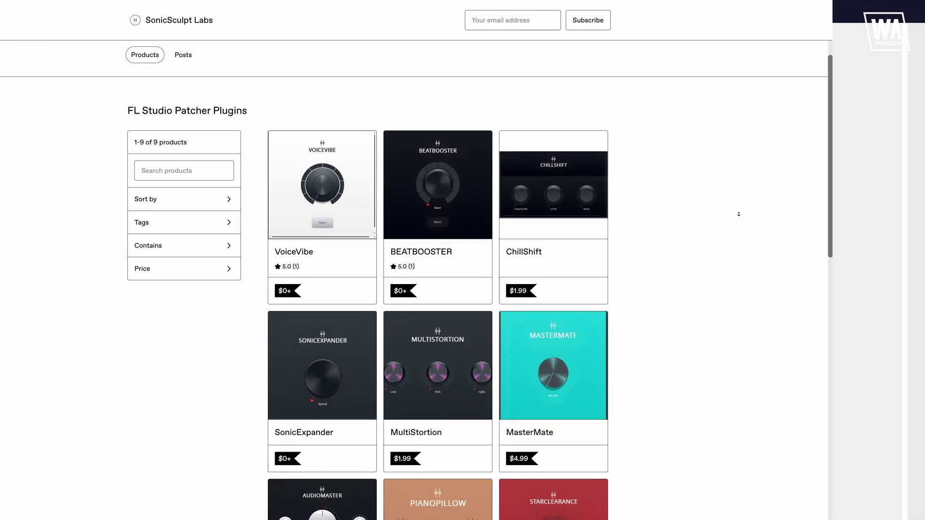
Step: Scroll the SonicSculpt Labs store down to the FREE plugins section
scroll(737, 213, down, 3)
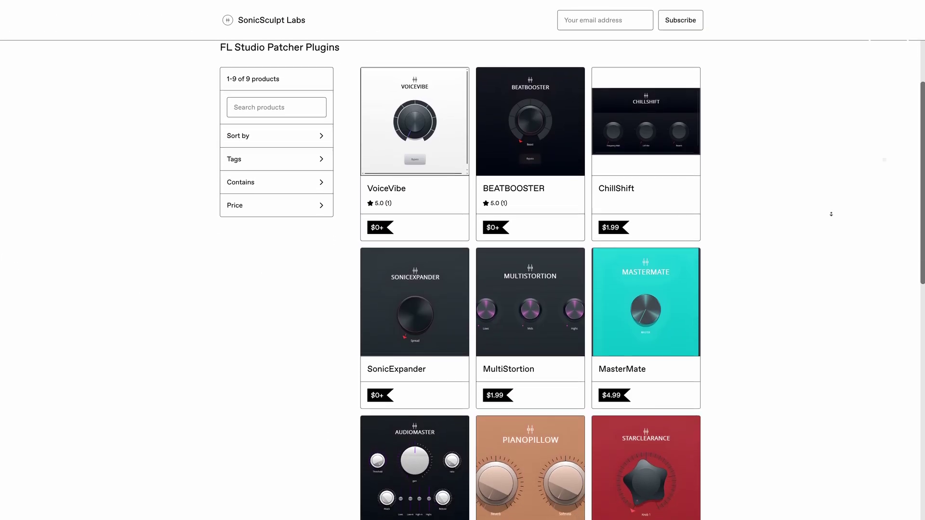
scroll(831, 214, down, 5)
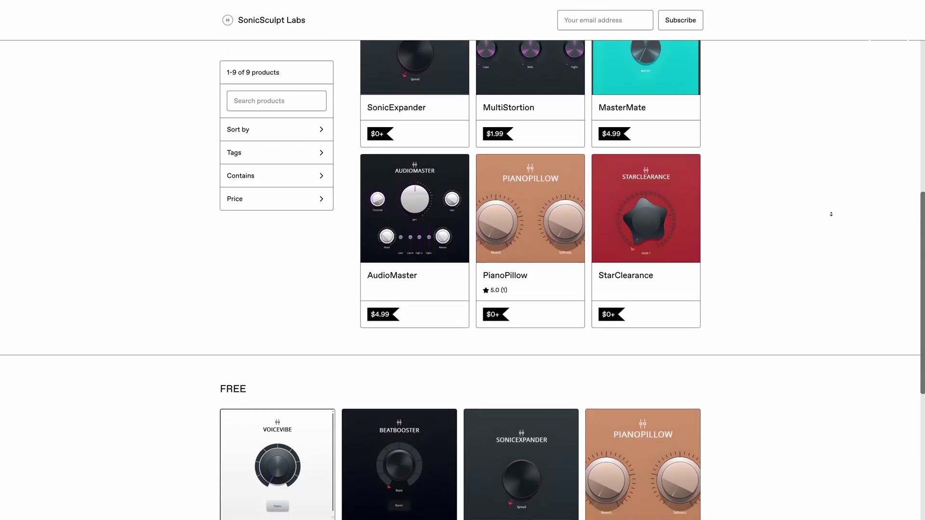
scroll(831, 214, down, 4)
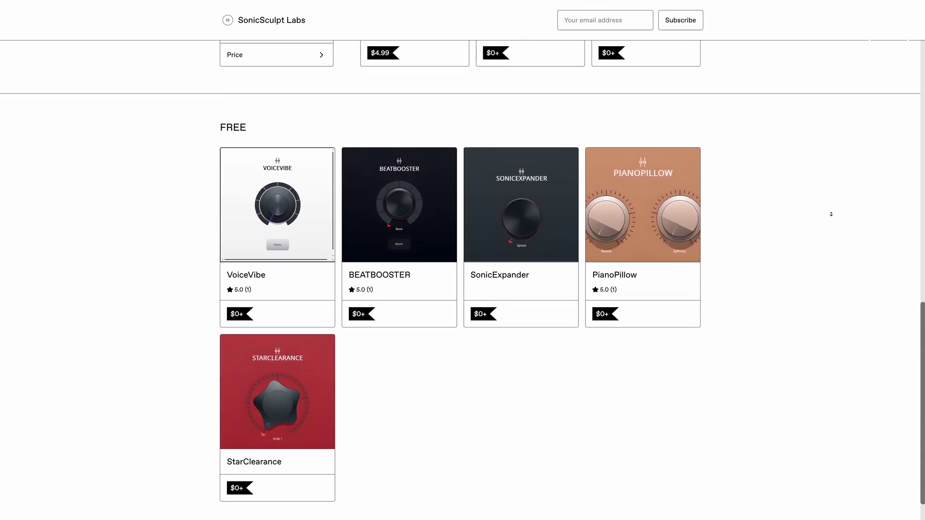